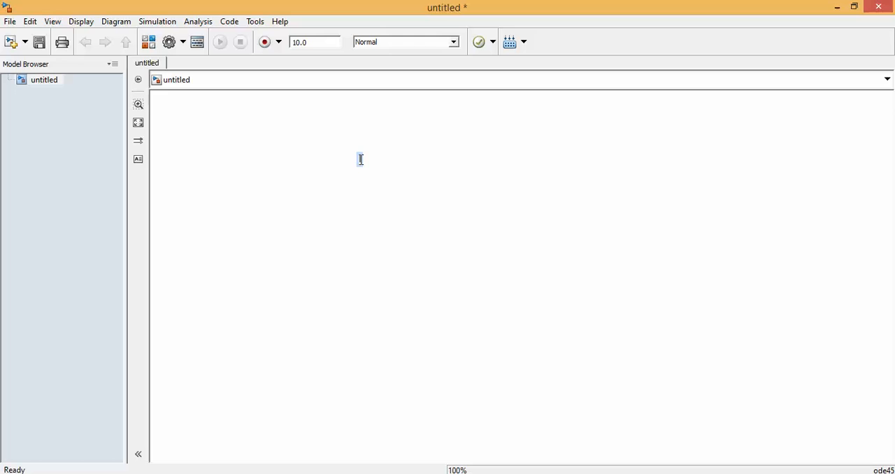
# Add the title annotation "HALF WAVE RECTIFIER" near the top of the empty model canvas.
pyautogui.doubleClick(360, 160)
pyautogui.write('HALF WAVE RECTIFIER')
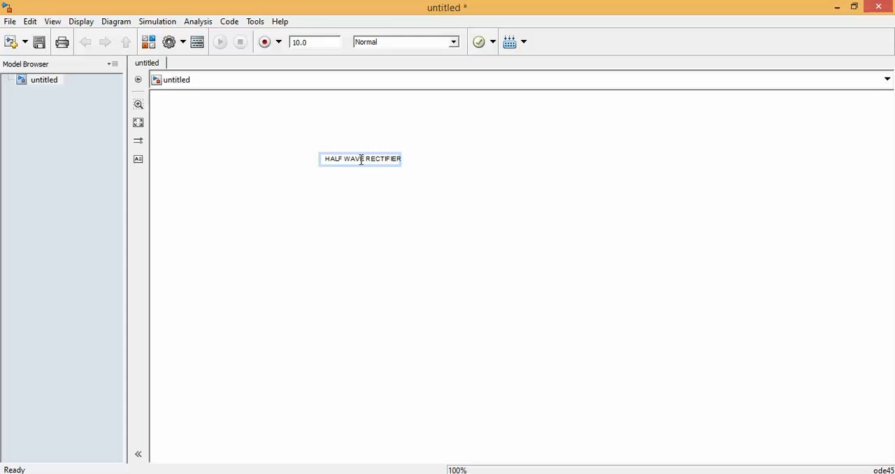
pyautogui.press('Return')
pyautogui.click(368, 246)
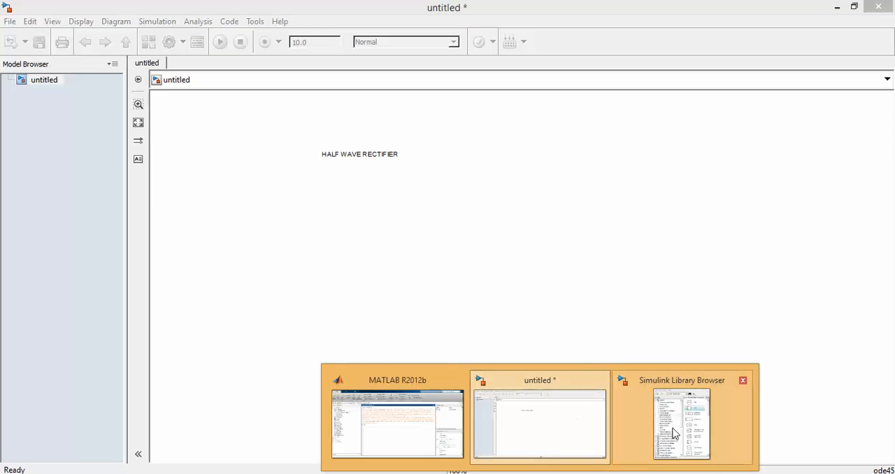
# Add an If block and an If Action Subsystem block from the Simulink Ports & Subsystems library to the model.
pyautogui.click(674, 429)
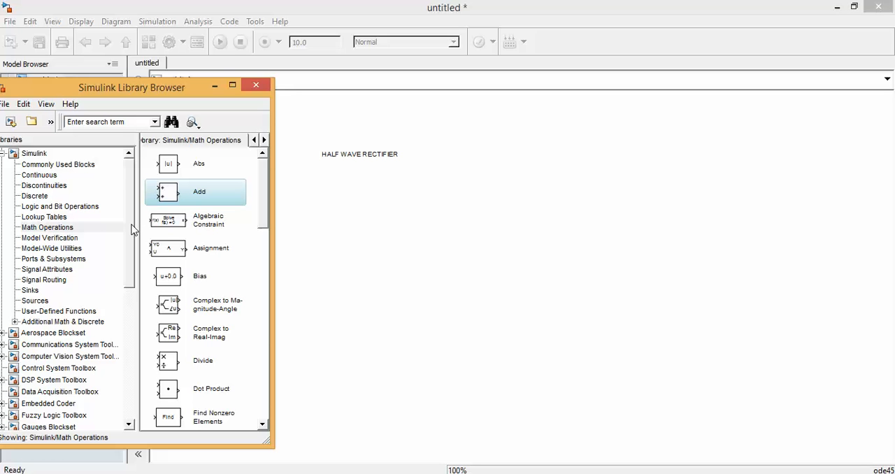
pyautogui.moveTo(131, 229)
pyautogui.mouseDown()
pyautogui.moveTo(132, 251)
pyautogui.moveTo(132, 220)
pyautogui.mouseUp()
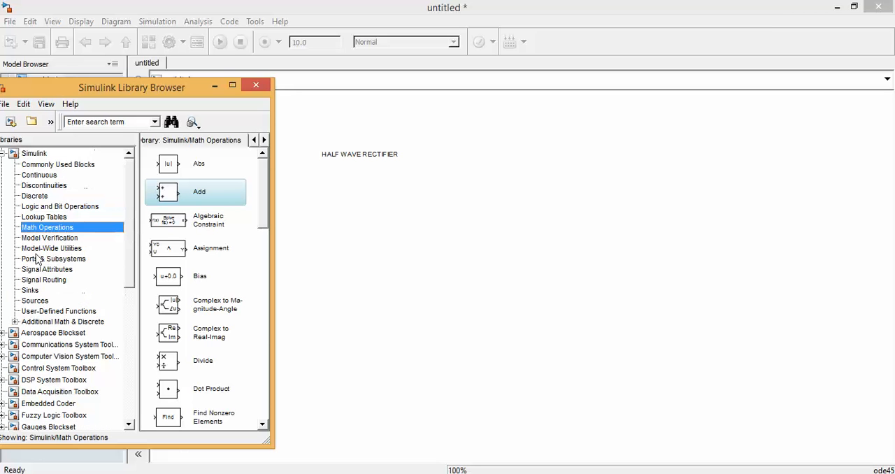
pyautogui.click(32, 259)
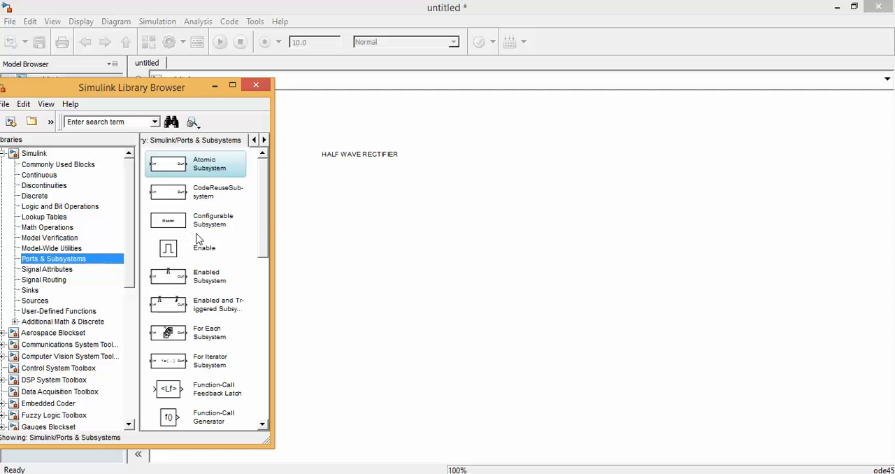
pyautogui.moveTo(260, 210); pyautogui.dragTo(266, 307)
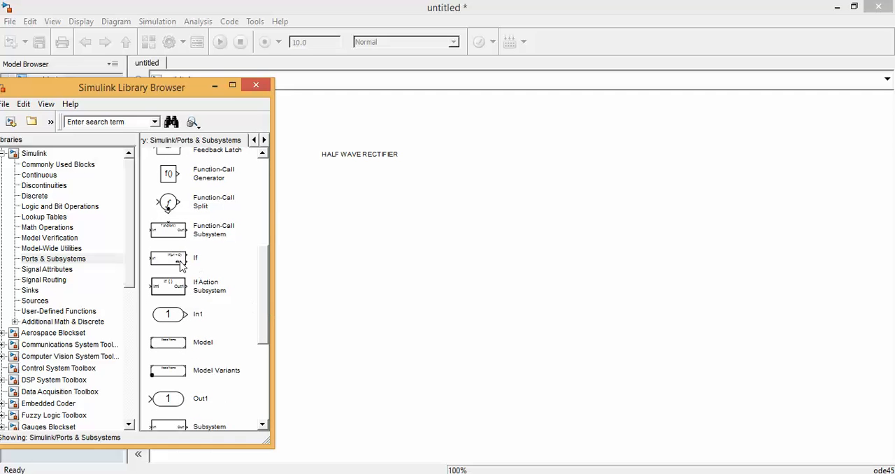
pyautogui.moveTo(181, 264); pyautogui.dragTo(379, 264)
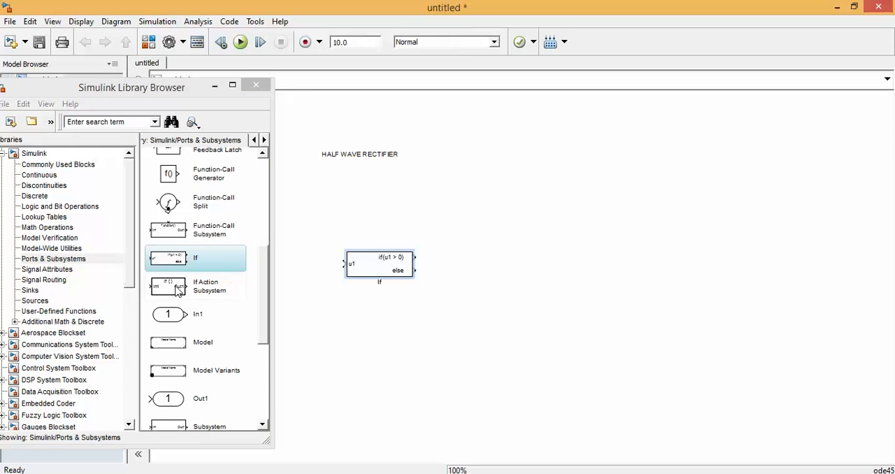
pyautogui.moveTo(178, 290); pyautogui.dragTo(497, 306)
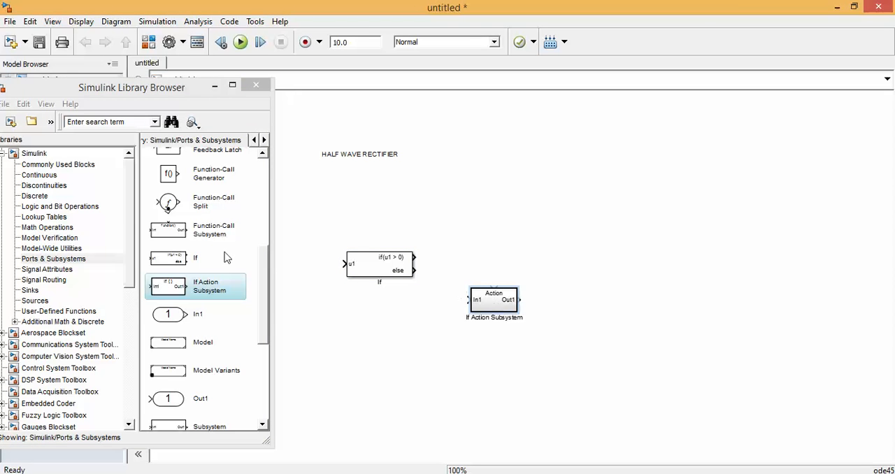
# Add a Sine Wave block from the Sources library below the If block.
pyautogui.moveTo(130, 221); pyautogui.dragTo(133, 242)
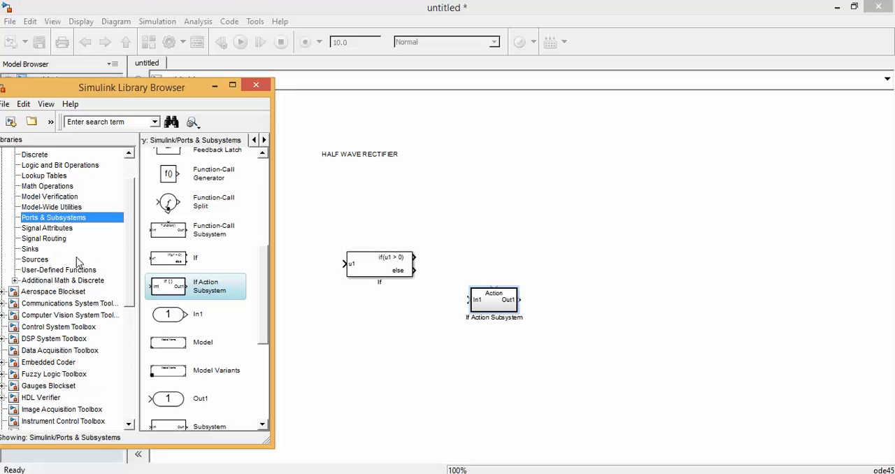
pyautogui.click(35, 260)
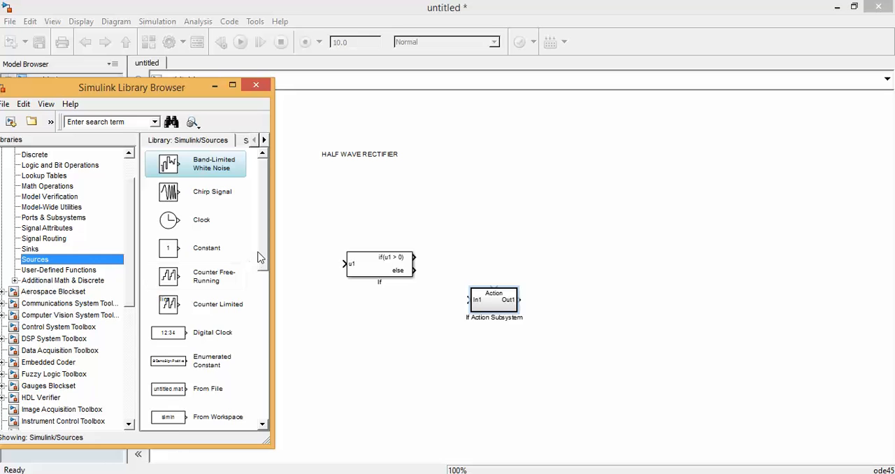
pyautogui.moveTo(258, 256); pyautogui.dragTo(261, 383)
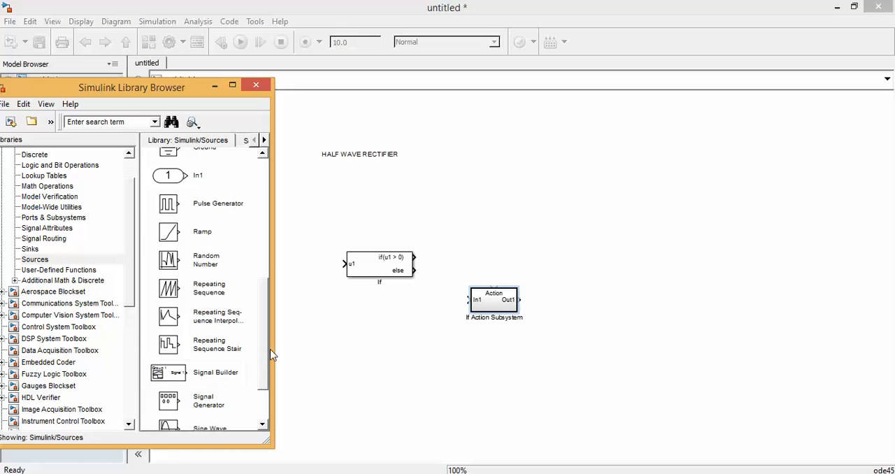
pyautogui.moveTo(211, 432); pyautogui.dragTo(417, 359)
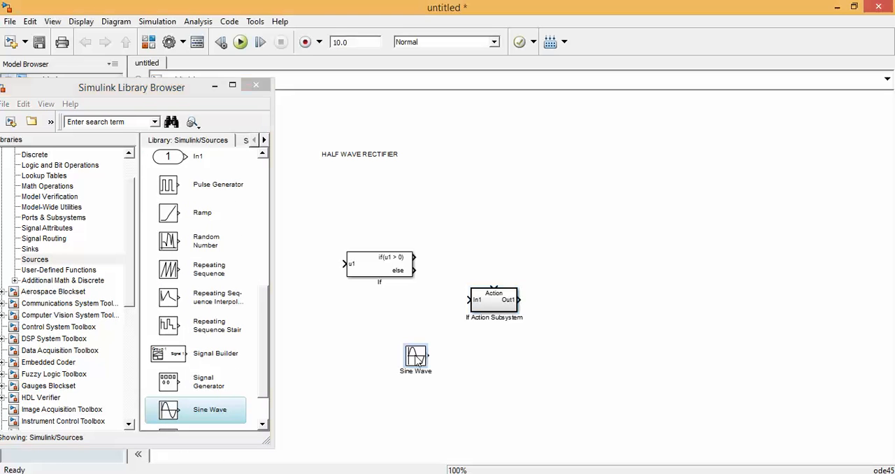
# Add a Scope block from the Sinks library beside the If Action Subsystem and put the library browser away.
pyautogui.click(40, 250)
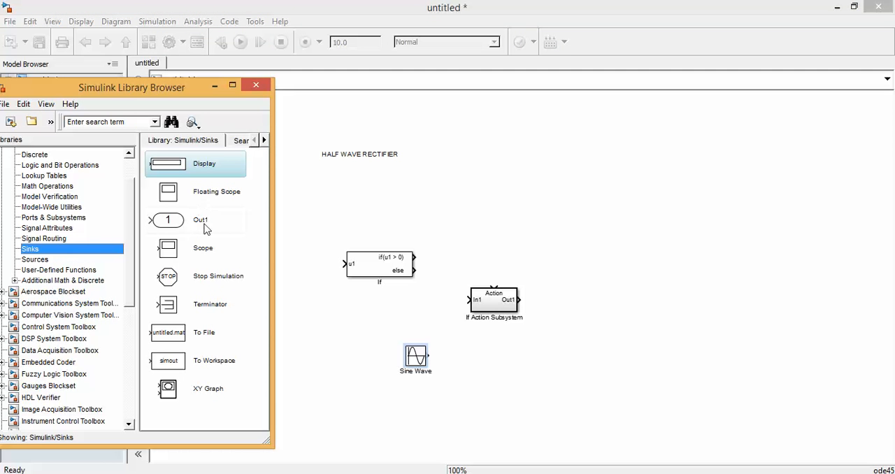
pyautogui.click(194, 249)
pyautogui.moveTo(194, 250); pyautogui.dragTo(579, 283)
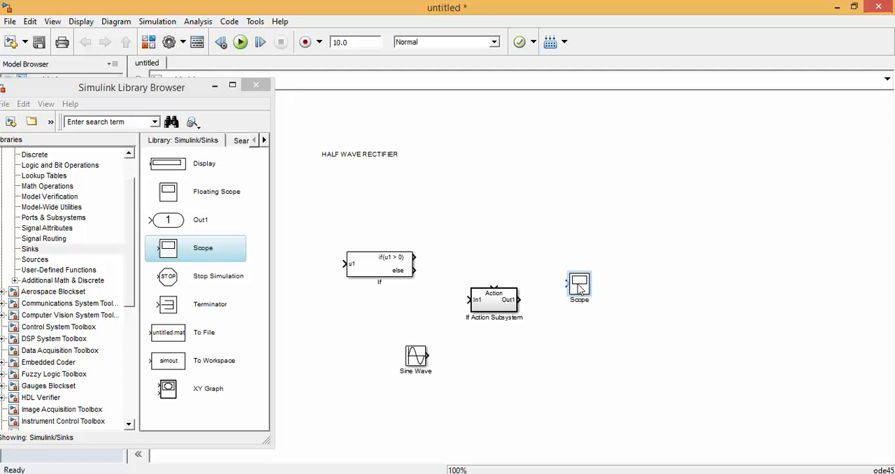
pyautogui.click(214, 85)
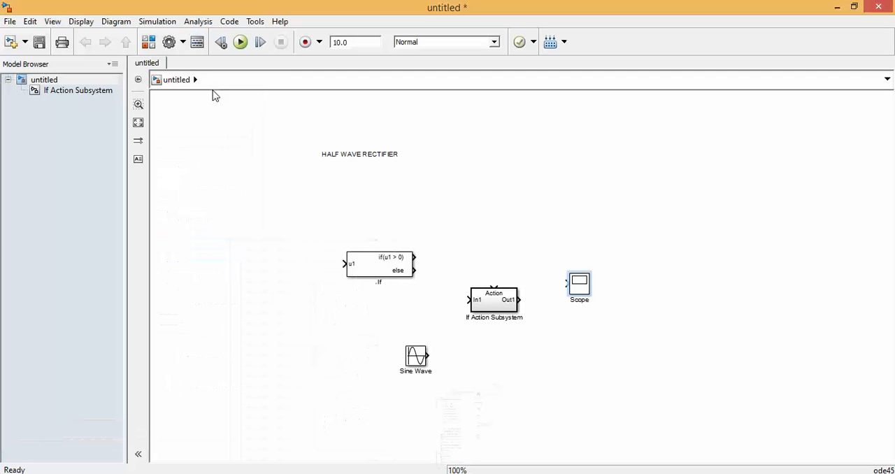
# Place the Sine Wave before the If block, wired to its u1 input, and move the If Action Subsystem and Scope slightly lower.
pyautogui.click(410, 358)
pyautogui.moveTo(410, 357)
pyautogui.mouseDown()
pyautogui.moveTo(280, 238)
pyautogui.moveTo(295, 264)
pyautogui.moveTo(344, 263)
pyautogui.mouseUp()
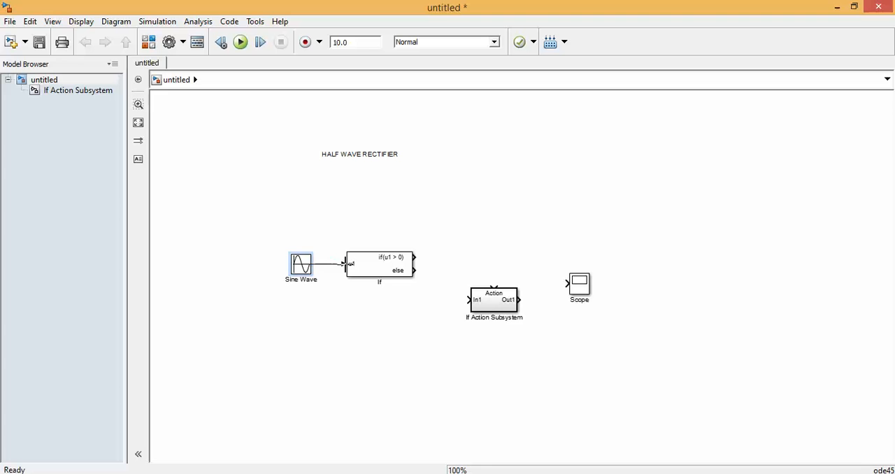
pyautogui.click(505, 310)
pyautogui.moveTo(505, 310); pyautogui.dragTo(495, 326)
pyautogui.click(584, 292)
pyautogui.moveTo(585, 292); pyautogui.dragTo(591, 322)
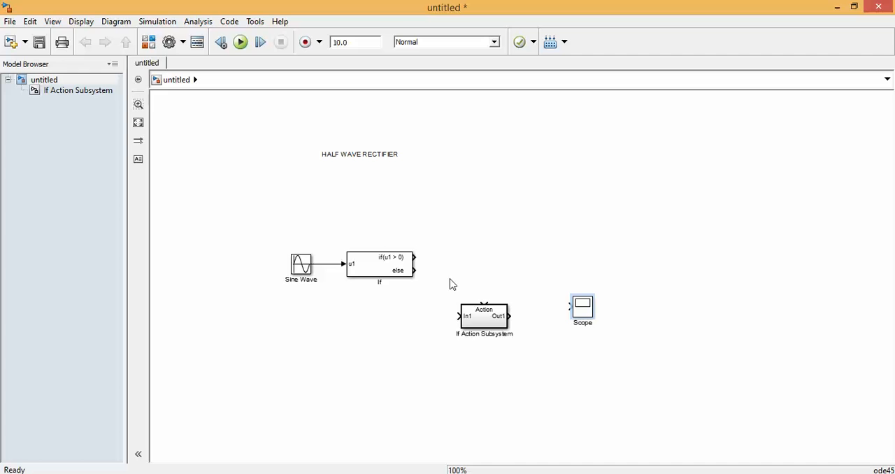
# Configure the If block with 1 input and the if expression u1 > 0, and apply the parameters.
pyautogui.doubleClick(394, 264)
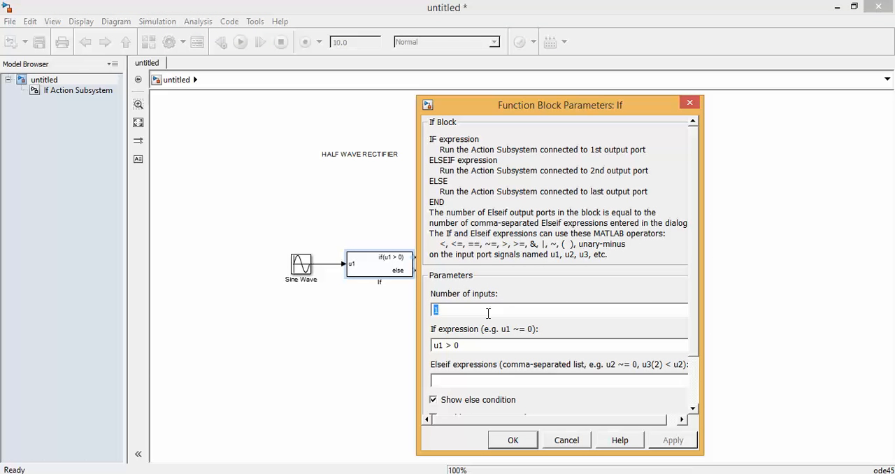
pyautogui.write('1')
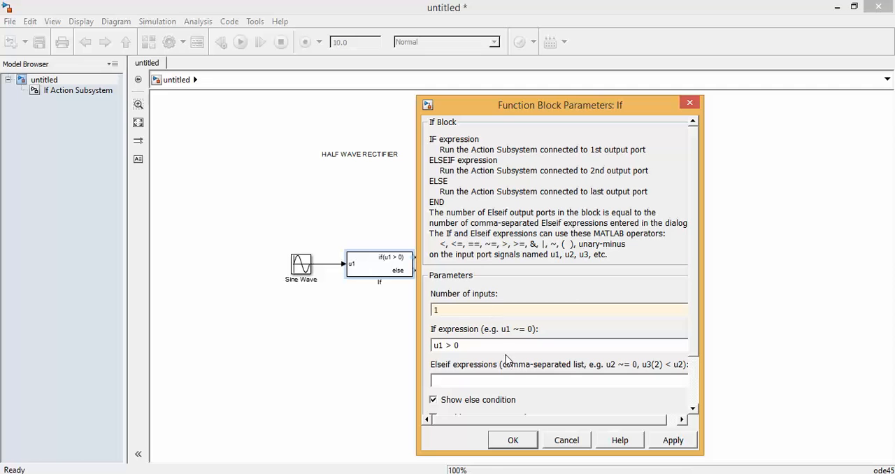
pyautogui.tripleClick(491, 347)
pyautogui.doubleClick(466, 309)
pyautogui.press('Tab')
pyautogui.click(493, 348)
pyautogui.click(658, 440)
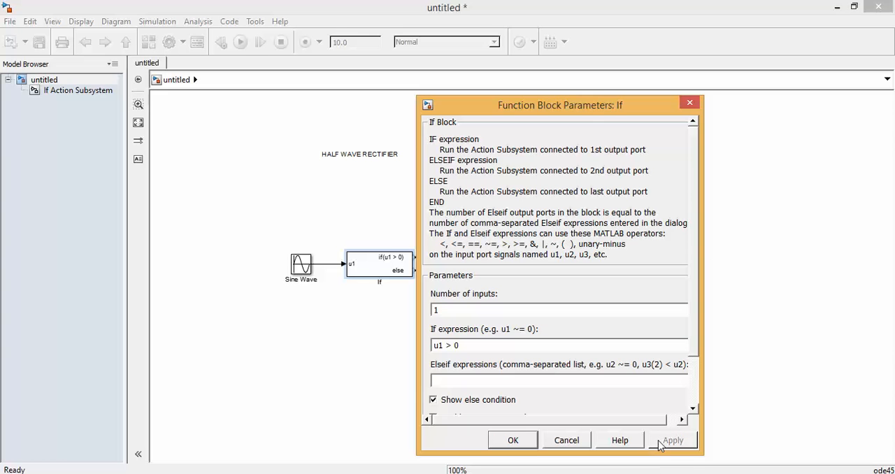
pyautogui.click(513, 439)
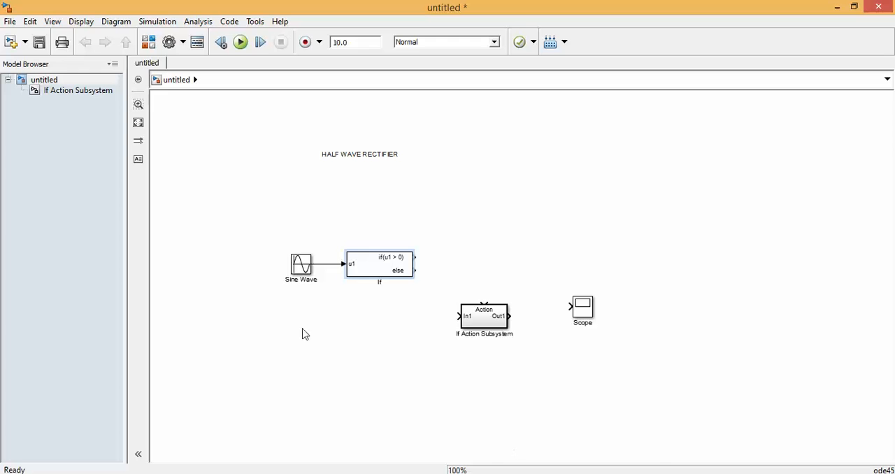
# Examine the Sine Wave block's source parameters, including its amplitude, without changing them.
pyautogui.doubleClick(302, 268)
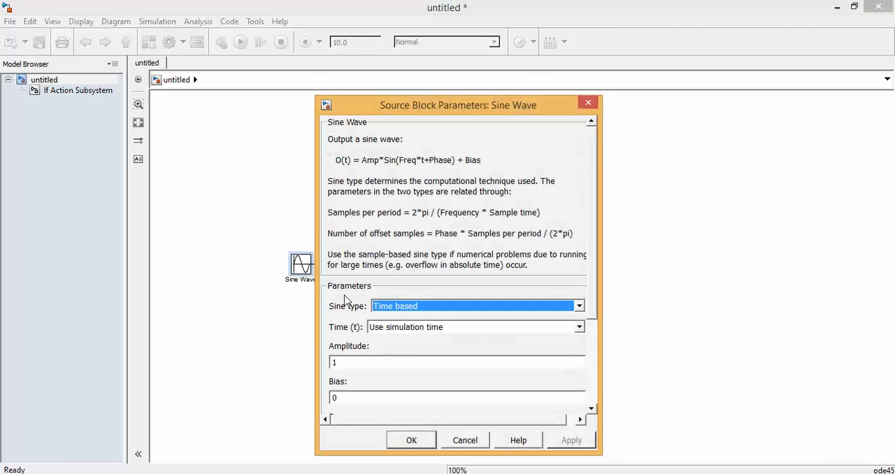
pyautogui.click(400, 363)
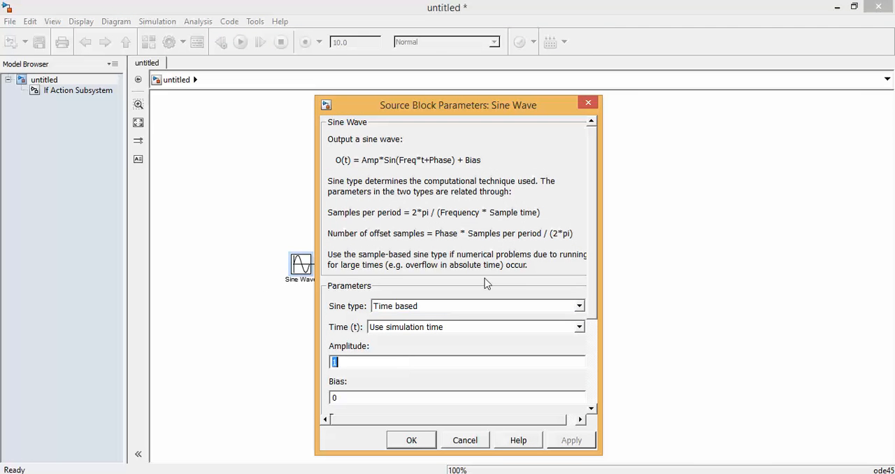
pyautogui.click(588, 103)
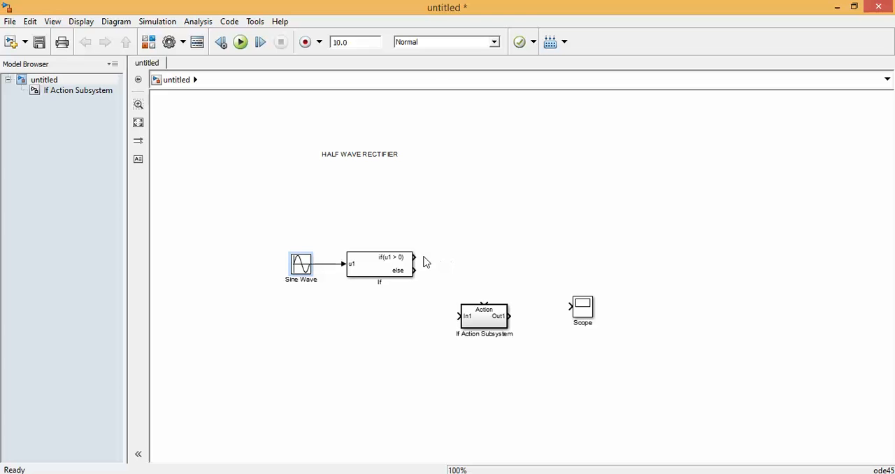
# Wire the If block's if output to the subsystem's Action port, the sine signal to In1, and Out1 to the Scope aligned with it.
pyautogui.moveTo(416, 257); pyautogui.dragTo(484, 303)
pyautogui.moveTo(458, 317); pyautogui.dragTo(325, 264)
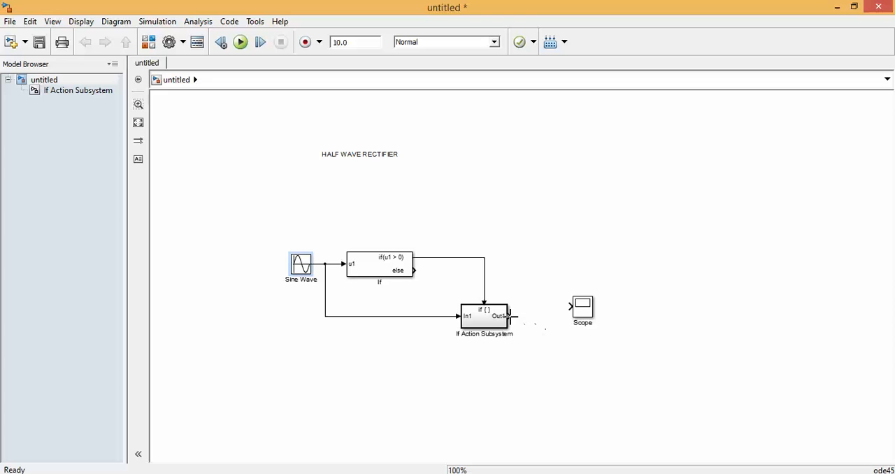
pyautogui.moveTo(510, 316); pyautogui.dragTo(567, 305)
pyautogui.click(588, 318)
pyautogui.moveTo(590, 321); pyautogui.dragTo(593, 326)
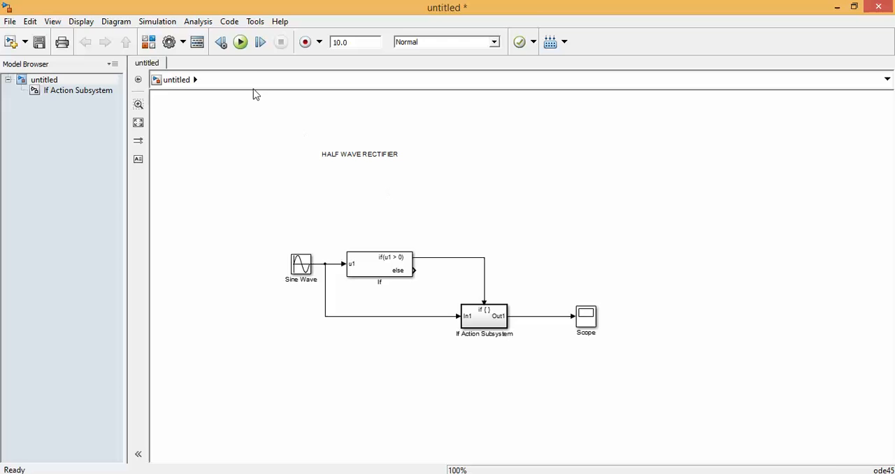
# Run the simulation and view the rectified waveform in the Scope with autoscaled axes.
pyautogui.click(242, 44)
pyautogui.click(587, 321)
pyautogui.doubleClick(586, 321)
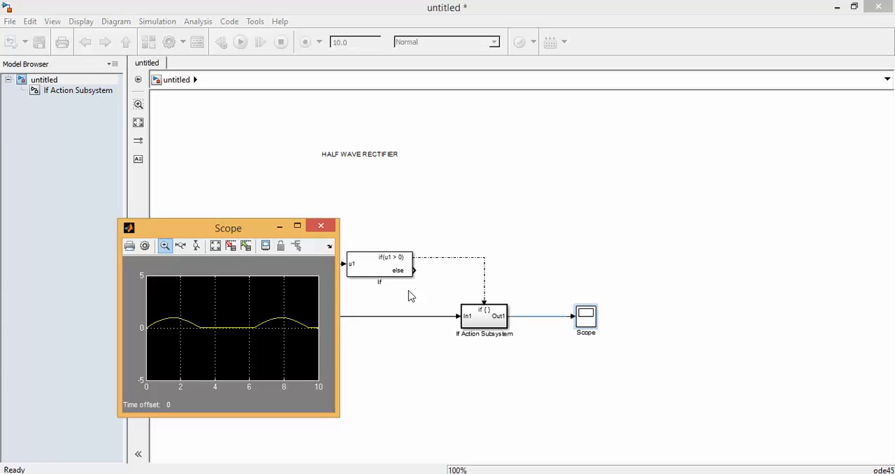
pyautogui.click(215, 246)
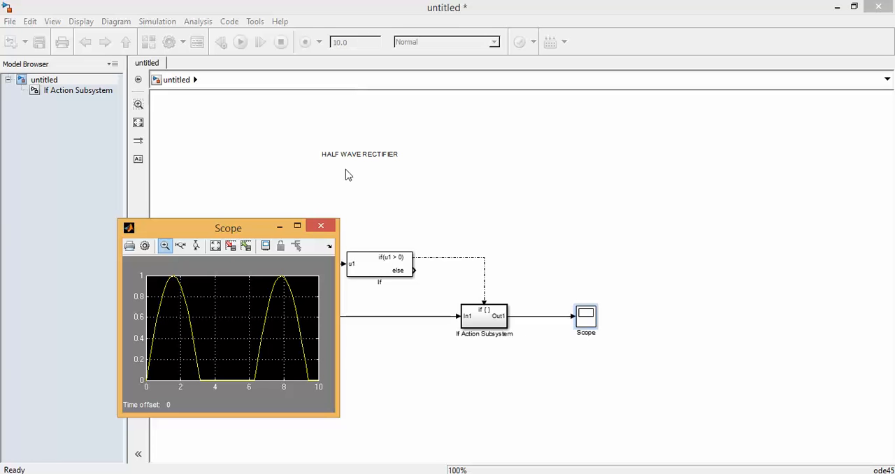
pyautogui.click(331, 230)
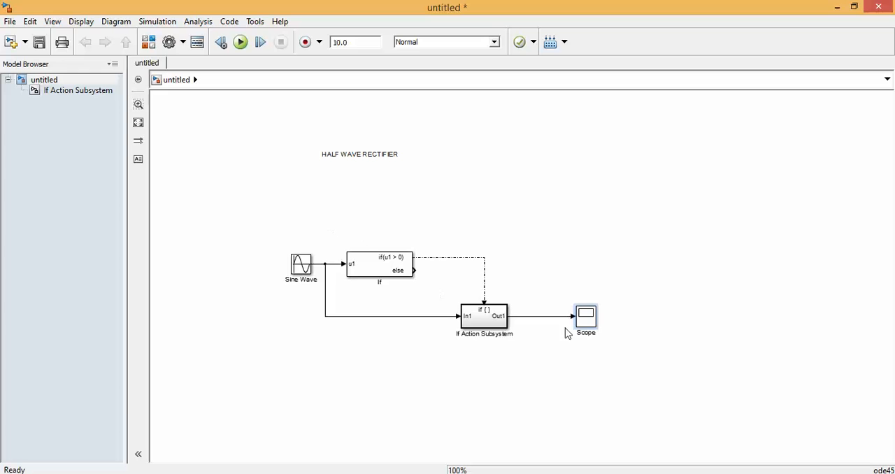
# Set the Scope's number of axes to 2 in its parameters.
pyautogui.doubleClick(586, 316)
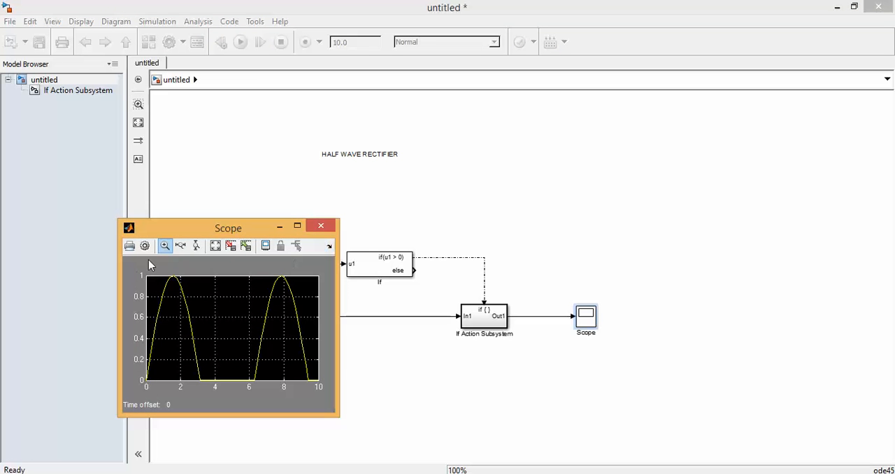
pyautogui.click(145, 246)
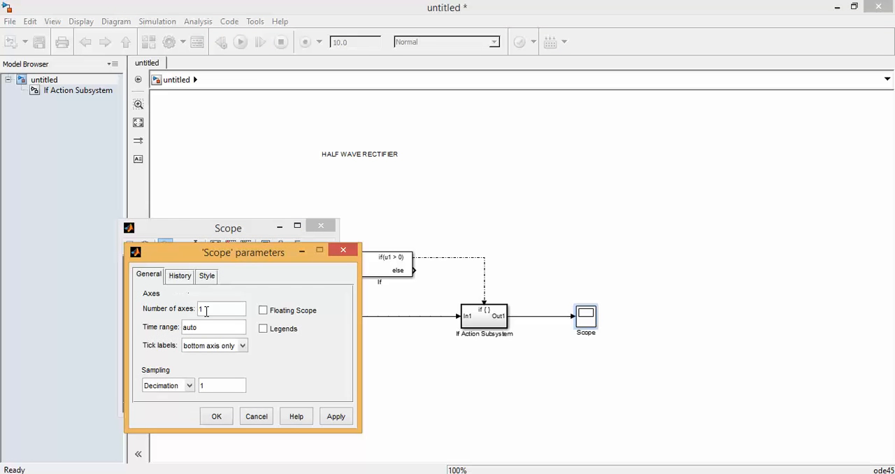
pyautogui.write('2')
pyautogui.click(337, 420)
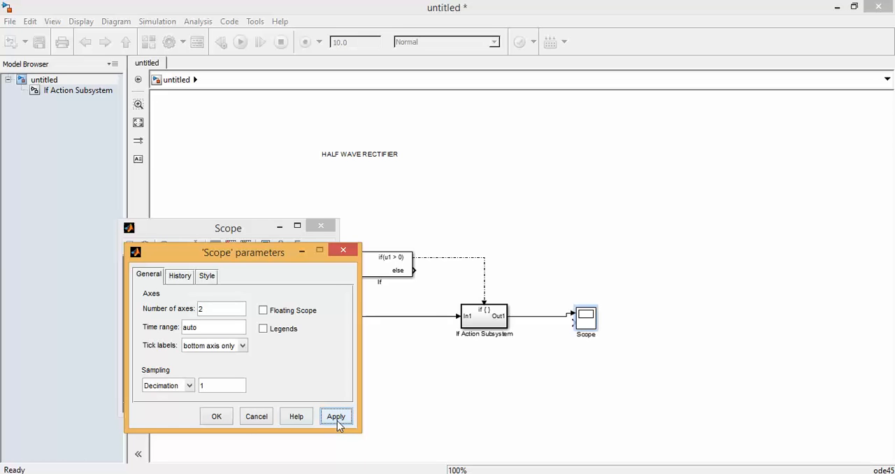
pyautogui.click(226, 418)
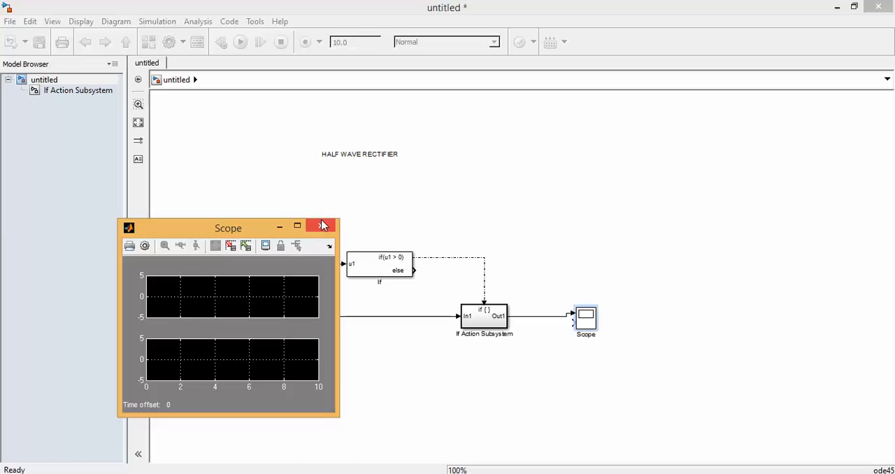
# Enable legends in the Scope's parameters, apply the change, and close the Scope window.
pyautogui.click(145, 246)
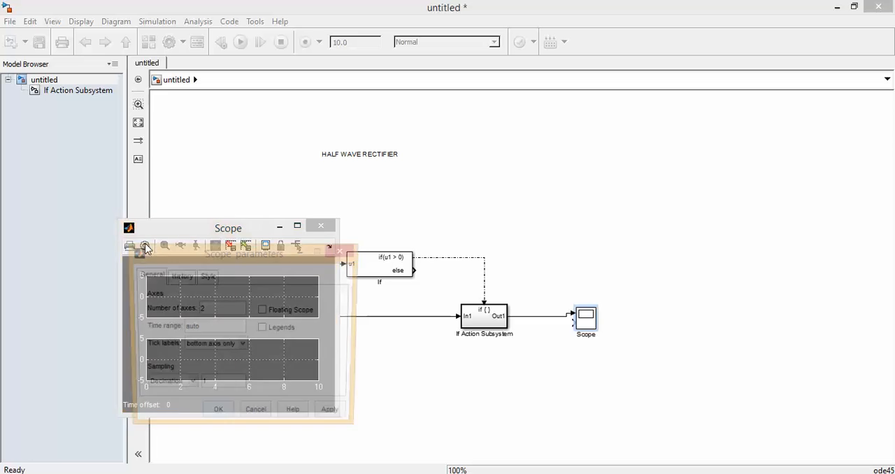
pyautogui.click(263, 328)
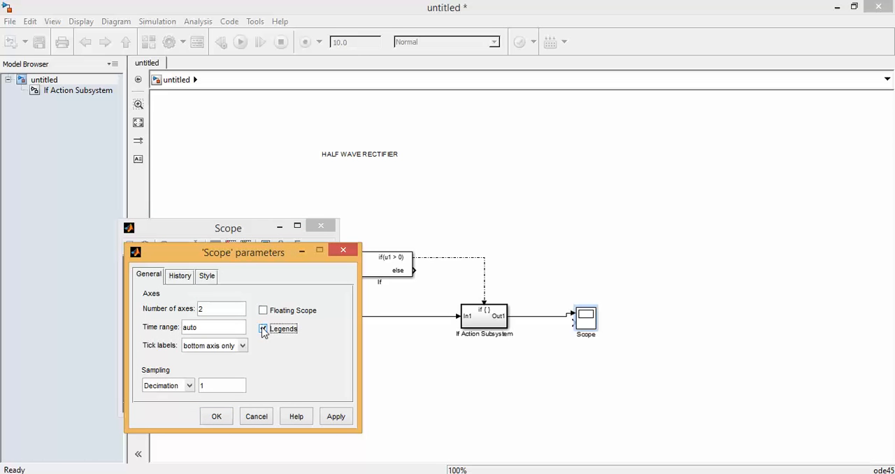
pyautogui.click(336, 416)
pyautogui.click(217, 417)
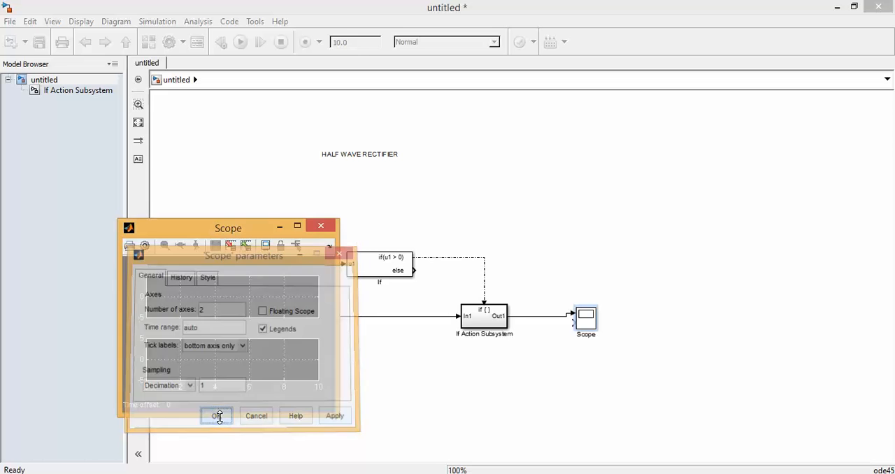
pyautogui.click(320, 228)
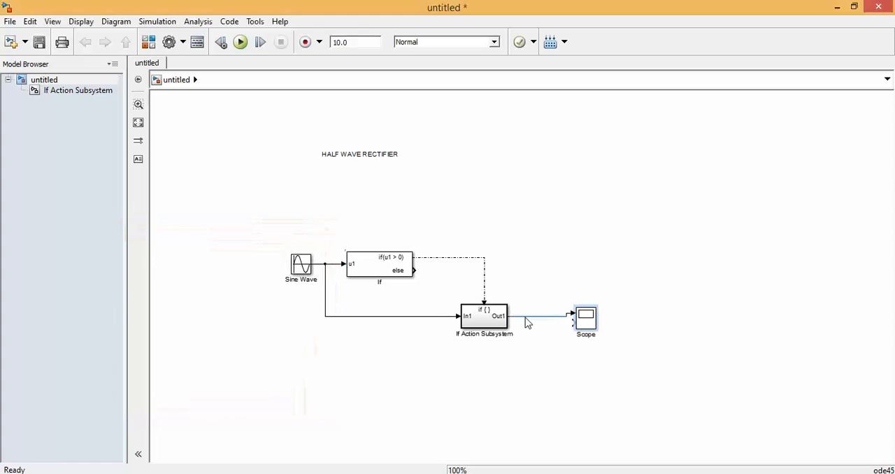
# Enlarge the Scope block into a taller shape and wire the sine signal to its upper input.
pyautogui.click(572, 319)
pyautogui.moveTo(572, 319); pyautogui.dragTo(592, 250)
pyautogui.click(585, 323)
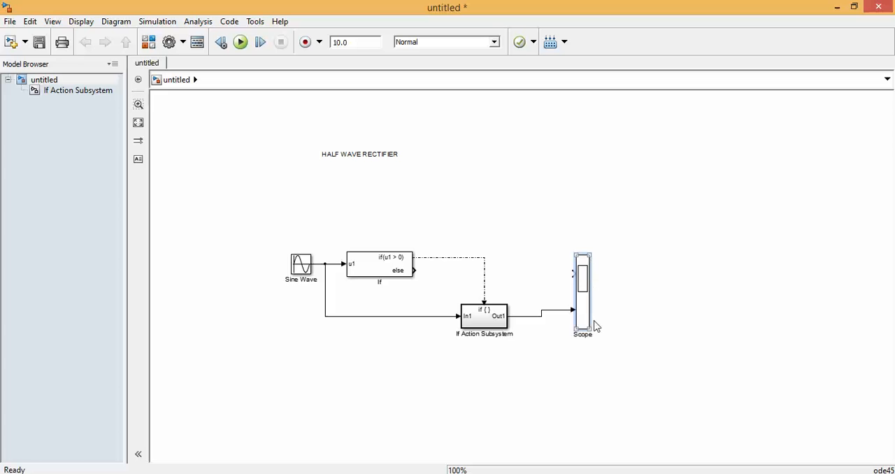
pyautogui.moveTo(587, 329); pyautogui.dragTo(601, 320)
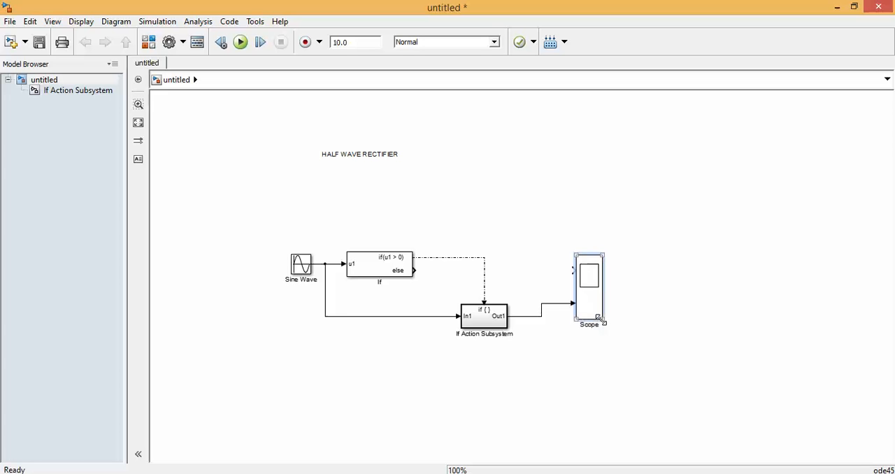
pyautogui.moveTo(572, 271); pyautogui.dragTo(326, 263)
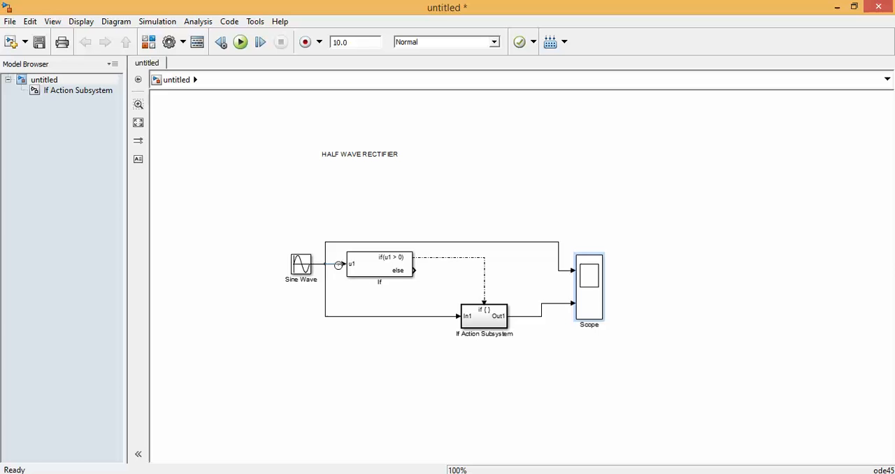
# Rename the If Action Subsystem block as HALF_WAVE.
pyautogui.click(389, 272)
pyautogui.click(382, 281)
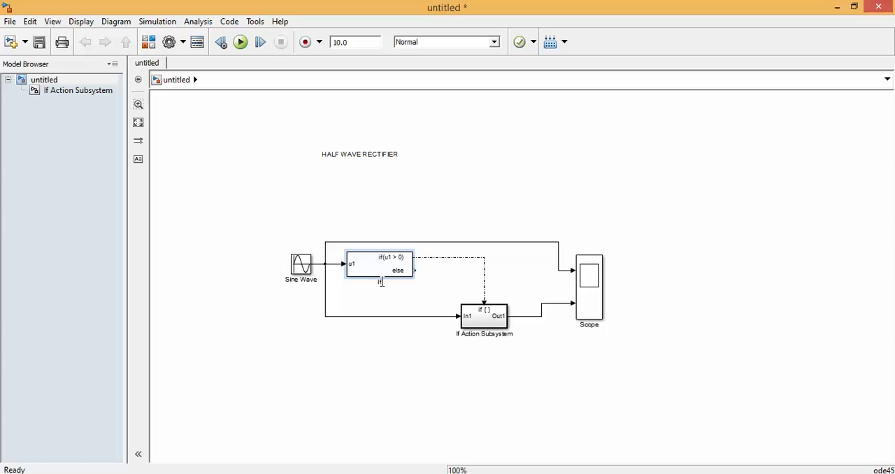
pyautogui.click(512, 333)
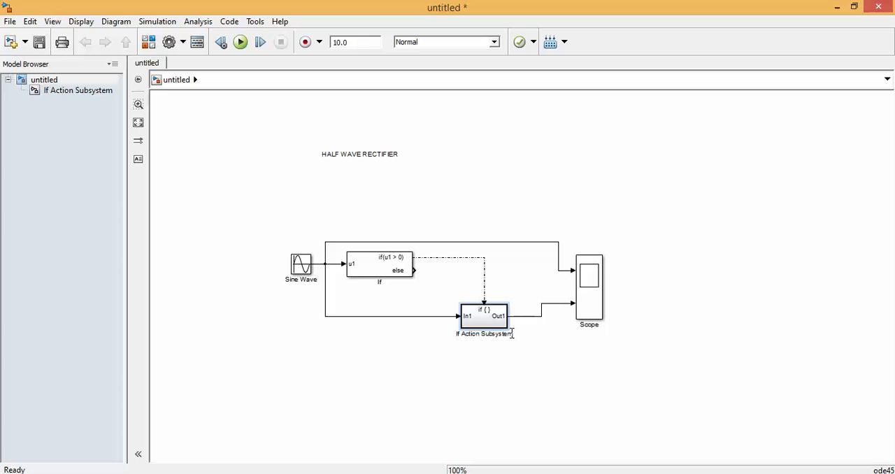
pyautogui.hotkey('ctrl', 'a')
pyautogui.press('BackSpace')
pyautogui.write('HALF_WAVE')
pyautogui.click(309, 273)
pyautogui.click(553, 411)
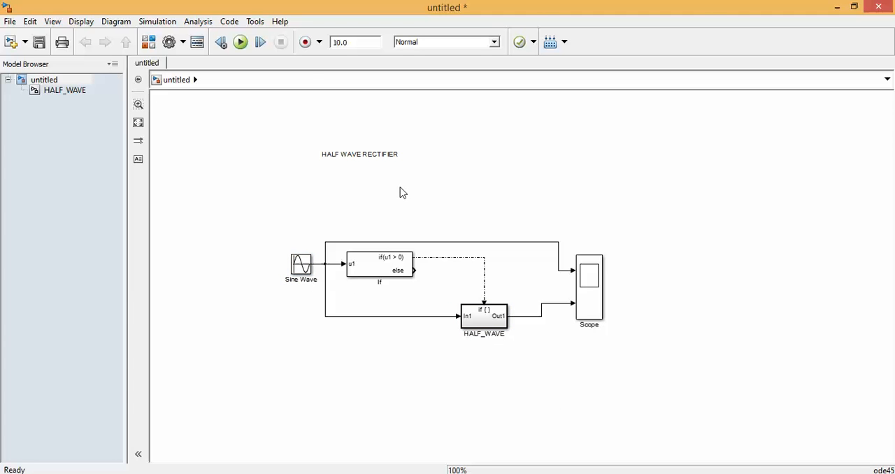
# Run the simulation and compare the sine and HALF_WAVE signals in the enlarged Scope window.
pyautogui.click(240, 42)
pyautogui.doubleClick(589, 291)
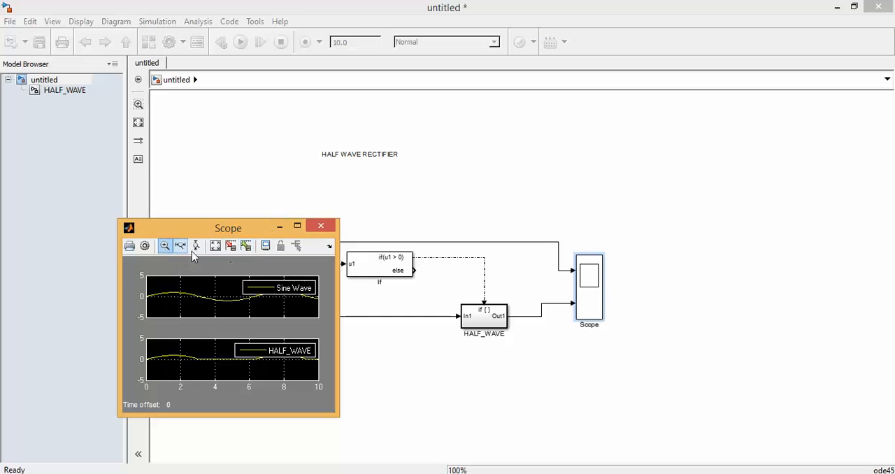
pyautogui.click(298, 226)
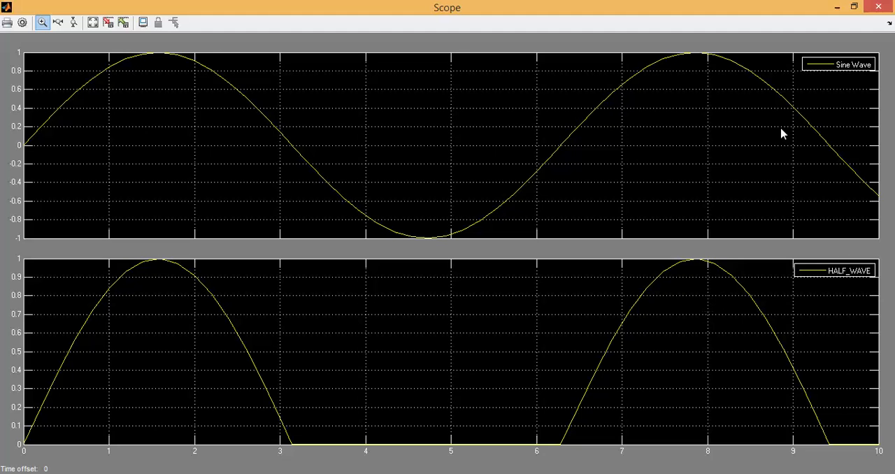
pyautogui.click(875, 8)
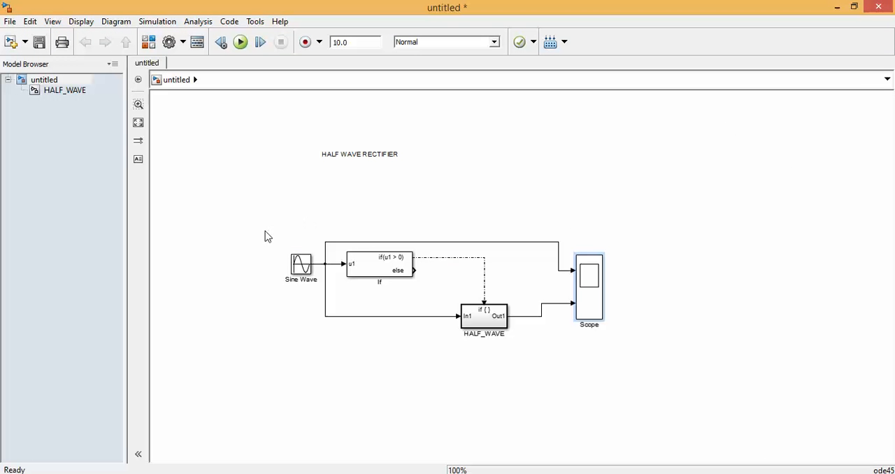
# Move the whole half-wave rectifier circuit up to just below the HALF WAVE RECTIFIER title.
pyautogui.moveTo(265, 232); pyautogui.dragTo(670, 343)
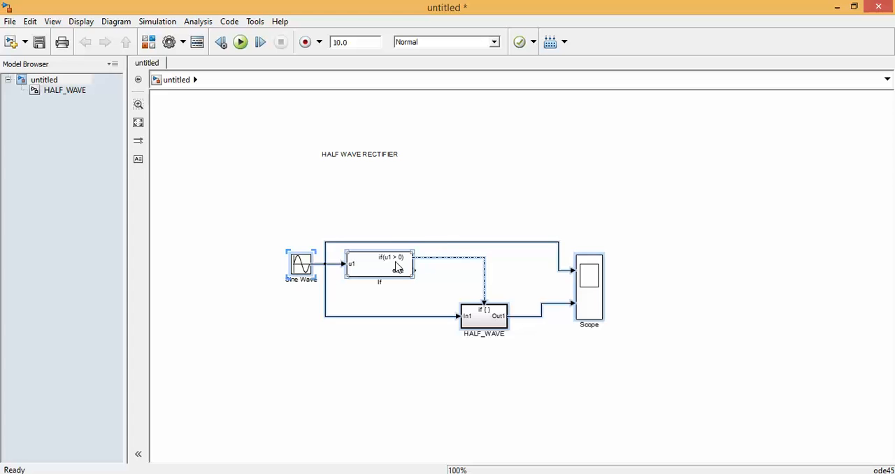
pyautogui.moveTo(392, 267); pyautogui.dragTo(372, 188)
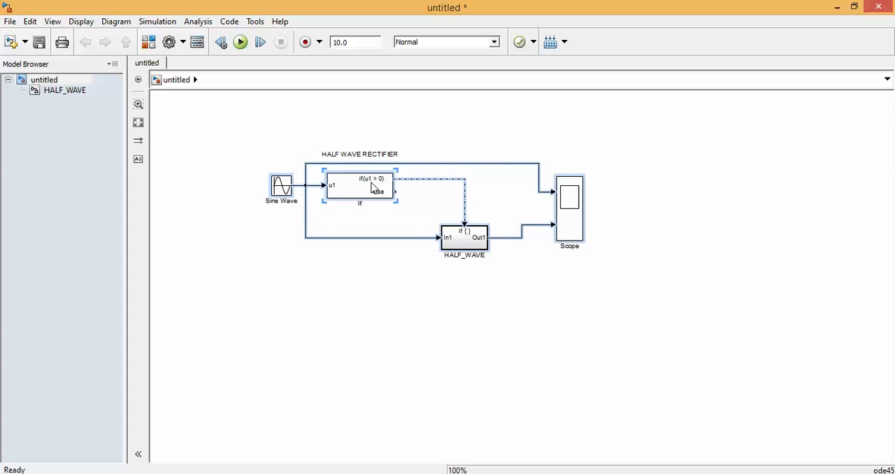
pyautogui.click(577, 346)
# Duplicate the whole half-wave rectifier circuit and place the copy just below the original, shifted slightly to its left.
pyautogui.moveTo(612, 310); pyautogui.dragTo(253, 187)
pyautogui.click(376, 360)
pyautogui.hotkey('ctrl', 'v')
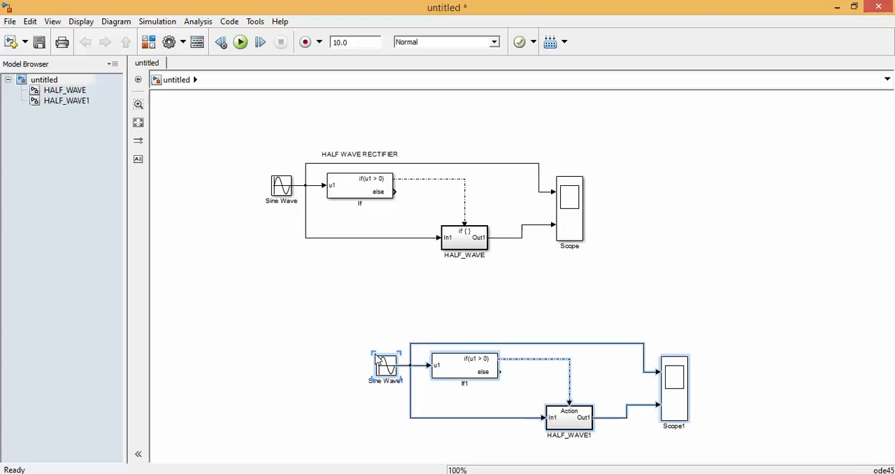
pyautogui.moveTo(467, 364); pyautogui.dragTo(357, 363)
pyautogui.click(566, 355)
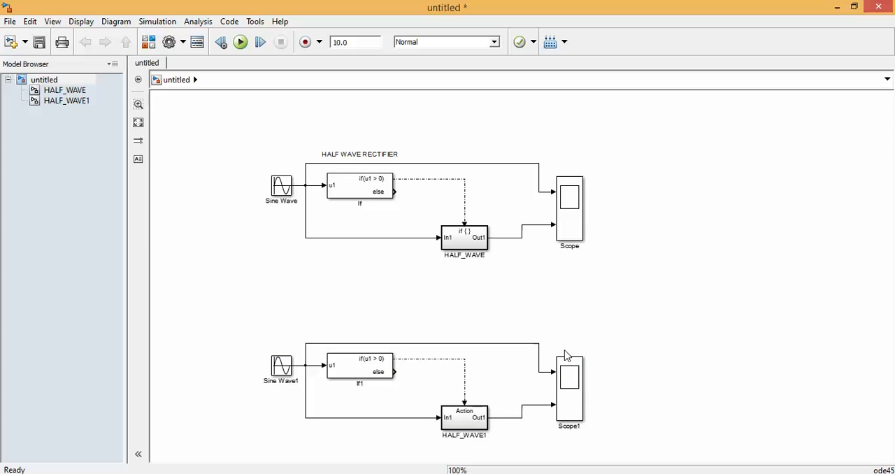
pyautogui.moveTo(275, 332); pyautogui.dragTo(603, 441)
pyautogui.moveTo(383, 365); pyautogui.dragTo(337, 313)
pyautogui.click(557, 401)
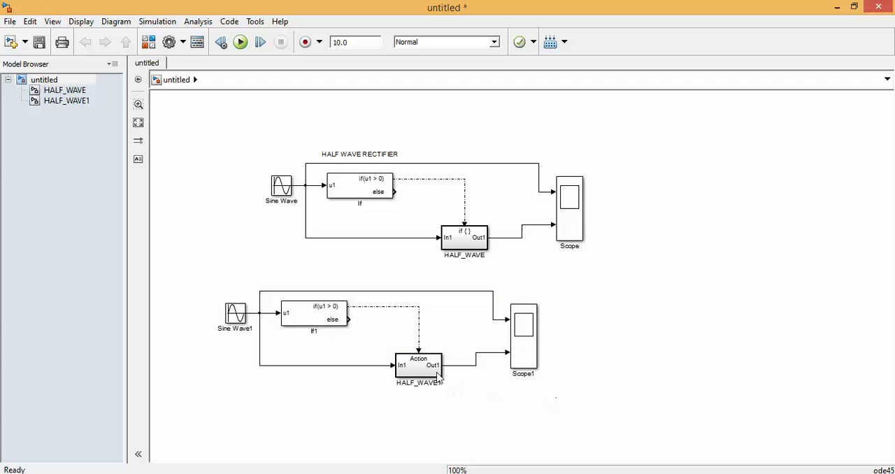
# Duplicate the HALF_WAVE1 subsystem and place the copy below it.
pyautogui.click(432, 371)
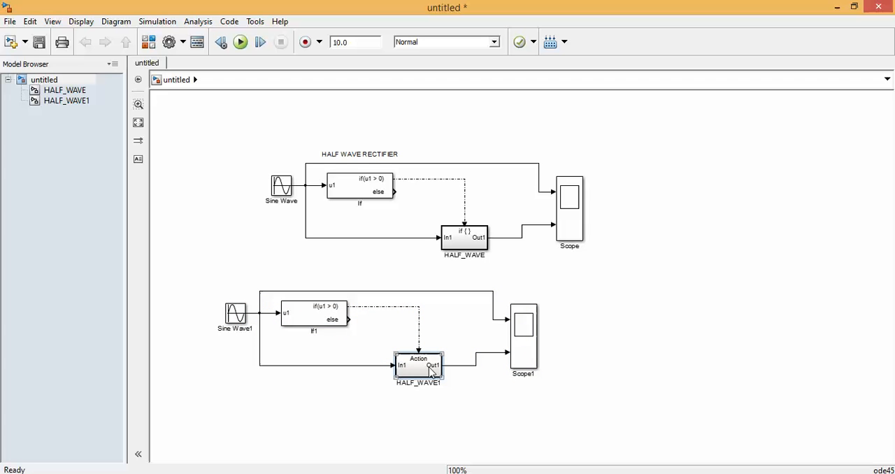
pyautogui.click(354, 426)
pyautogui.hotkey('ctrl', 'v')
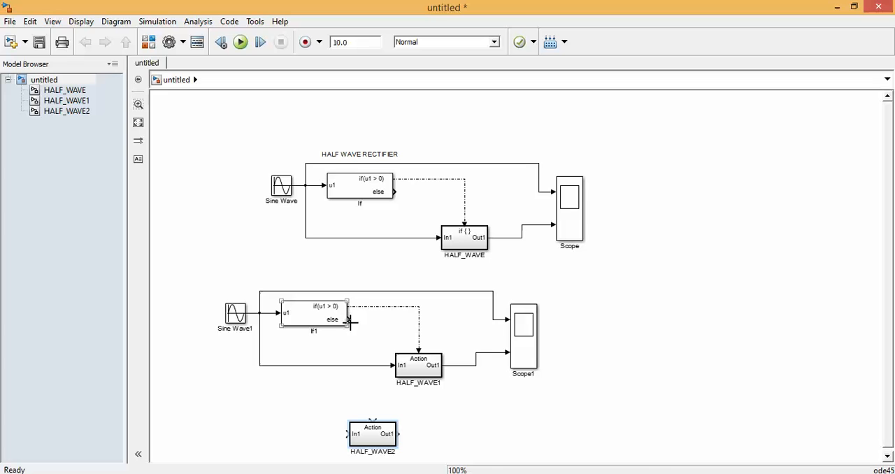
# Wire If1's else output to the HALF_WAVE2 Action port and the Sine Wave1 signal to its In1.
pyautogui.moveTo(350, 321)
pyautogui.mouseDown()
pyautogui.moveTo(366, 349)
pyautogui.moveTo(375, 420)
pyautogui.mouseUp()
pyautogui.click(383, 439)
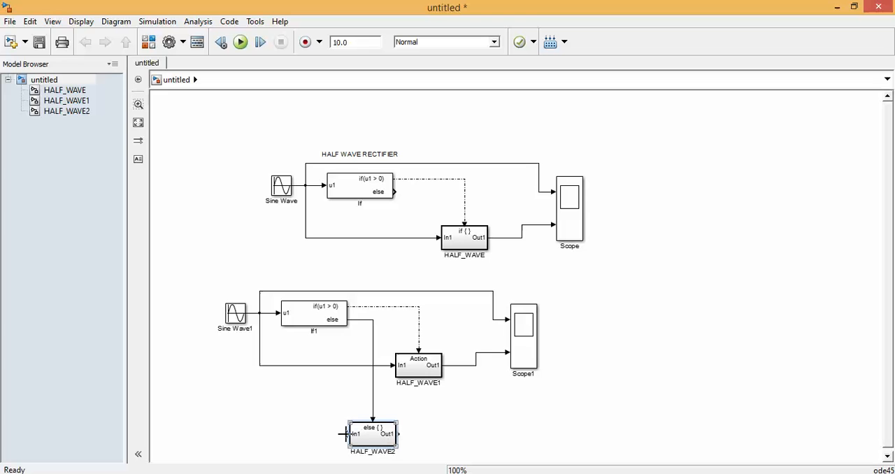
pyautogui.moveTo(347, 434); pyautogui.dragTo(259, 365)
pyautogui.click(387, 441)
pyautogui.click(421, 370)
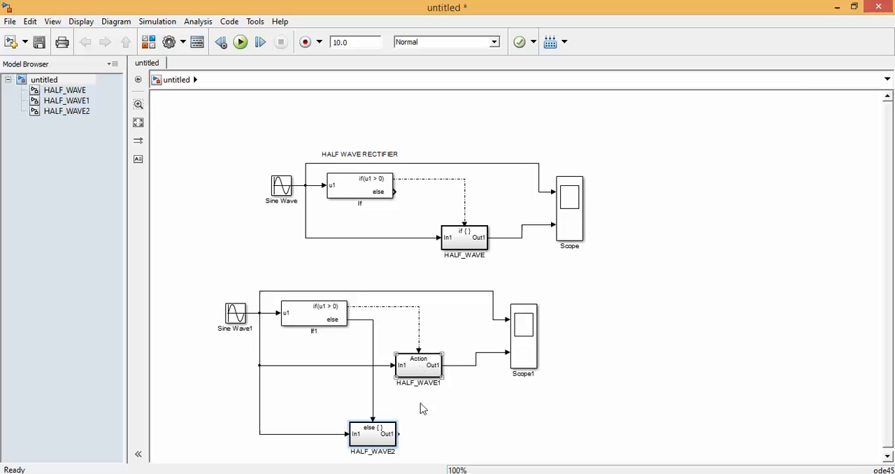
pyautogui.click(428, 420)
# Switch to the Simulink Library Browser and place an Add block from Math Operations below Scope1.
pyautogui.hotkey('alt', 'Tab')
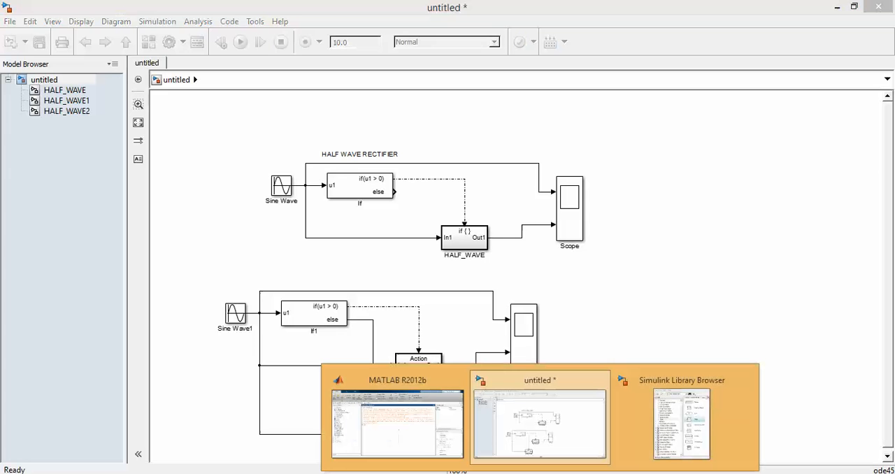
pyautogui.click(682, 448)
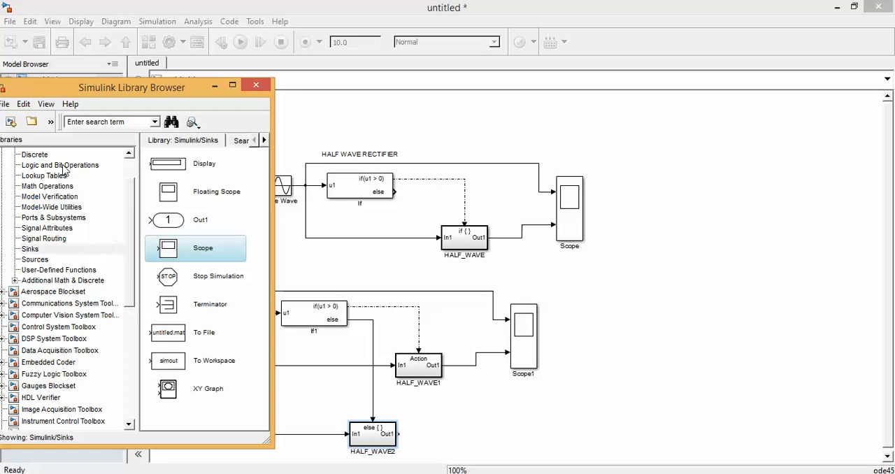
pyautogui.click(92, 260)
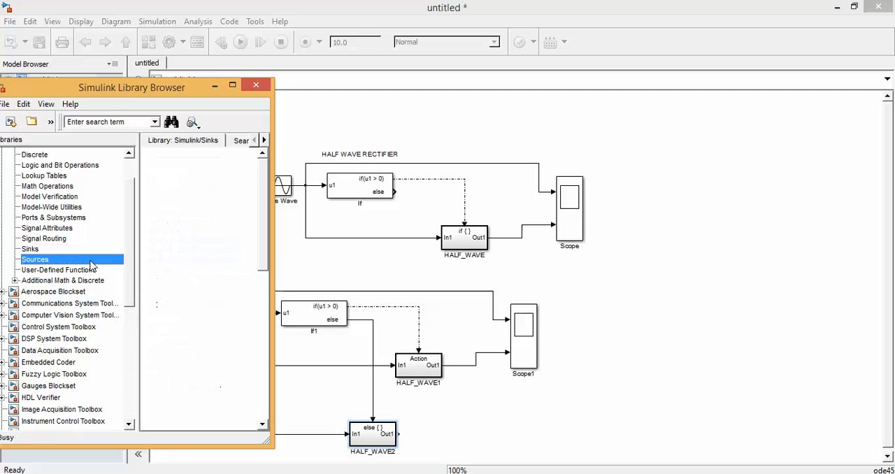
pyautogui.moveTo(265, 234); pyautogui.dragTo(261, 204)
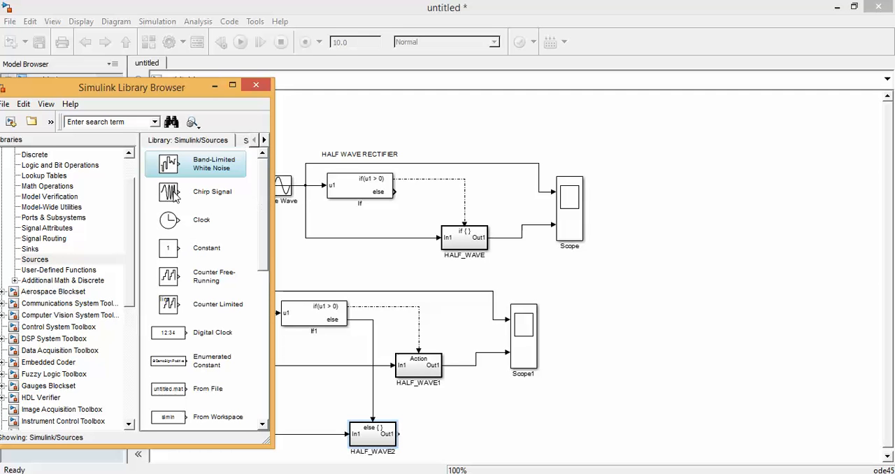
pyautogui.click(63, 187)
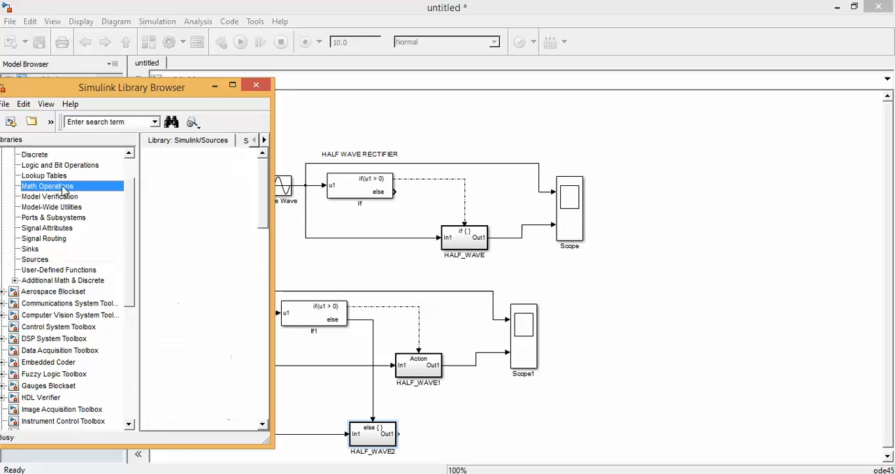
pyautogui.moveTo(163, 193); pyautogui.dragTo(527, 420)
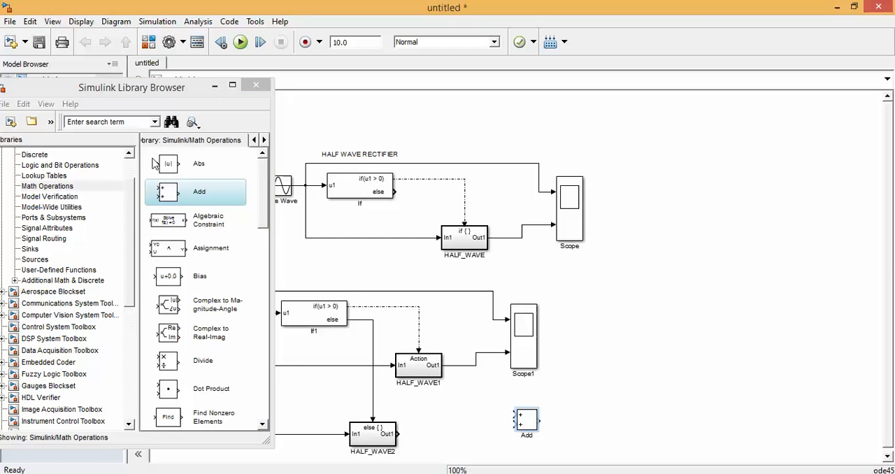
# Place a Gain block from Commonly Used Blocks beside HALF_WAVE2 and connect the subsystem's Out1 to it.
pyautogui.click(127, 165)
pyautogui.click(110, 165)
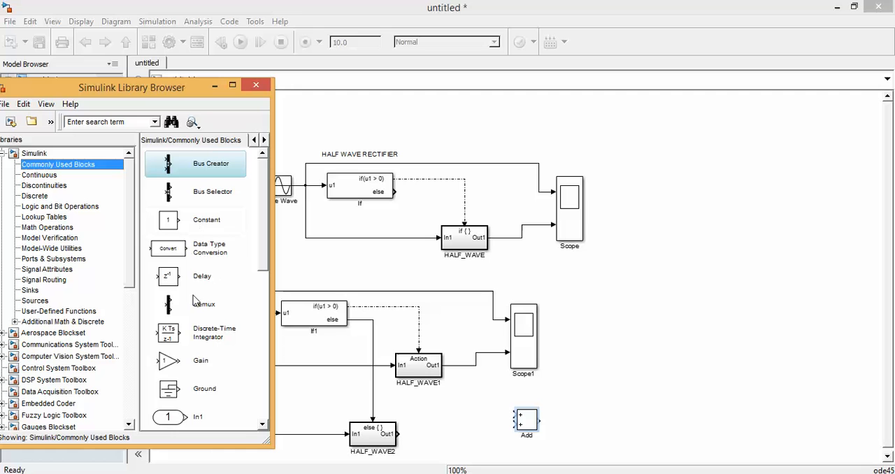
pyautogui.moveTo(168, 368)
pyautogui.mouseDown()
pyautogui.moveTo(421, 408)
pyautogui.moveTo(444, 440)
pyautogui.moveTo(406, 436)
pyautogui.moveTo(430, 439)
pyautogui.mouseUp()
pyautogui.click(396, 433)
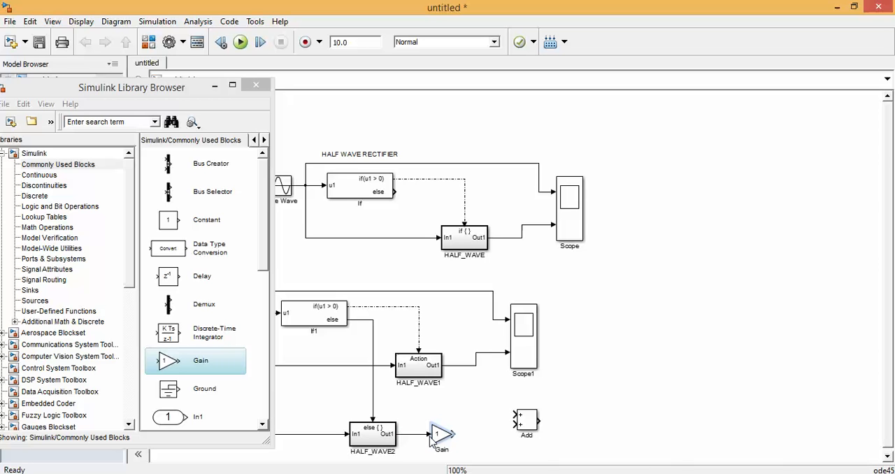
# Set the Gain block's gain to -1 and wire the HALF_WAVE1 and Gain outputs to the Add block's inputs.
pyautogui.doubleClick(438, 435)
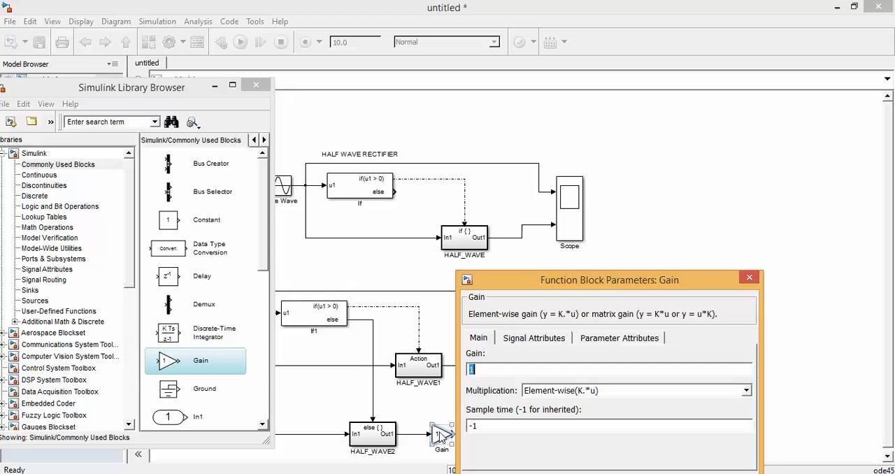
pyautogui.write('-1')
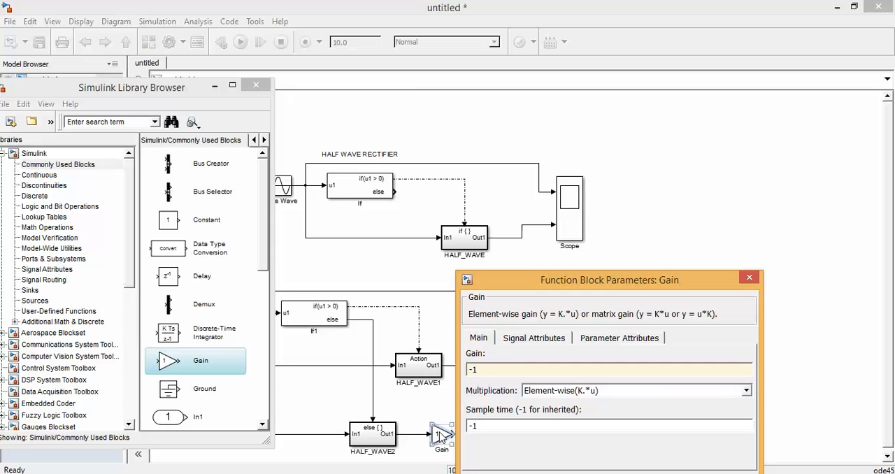
pyautogui.press('Return')
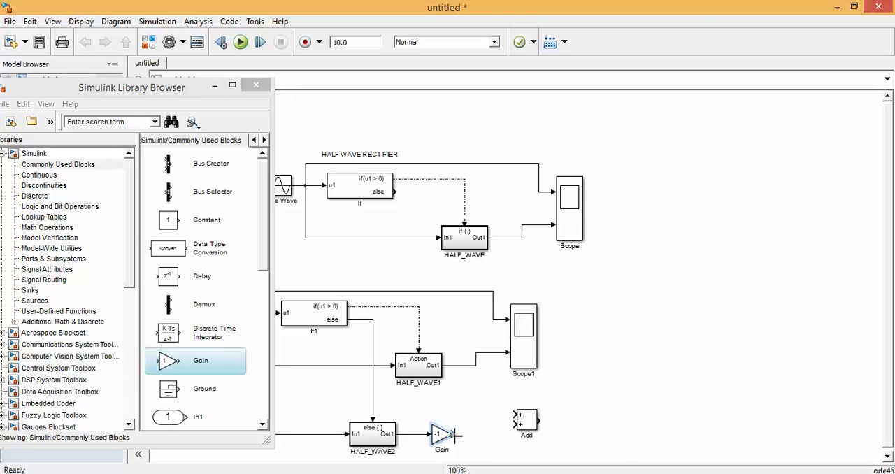
pyautogui.moveTo(454, 435); pyautogui.dragTo(468, 365)
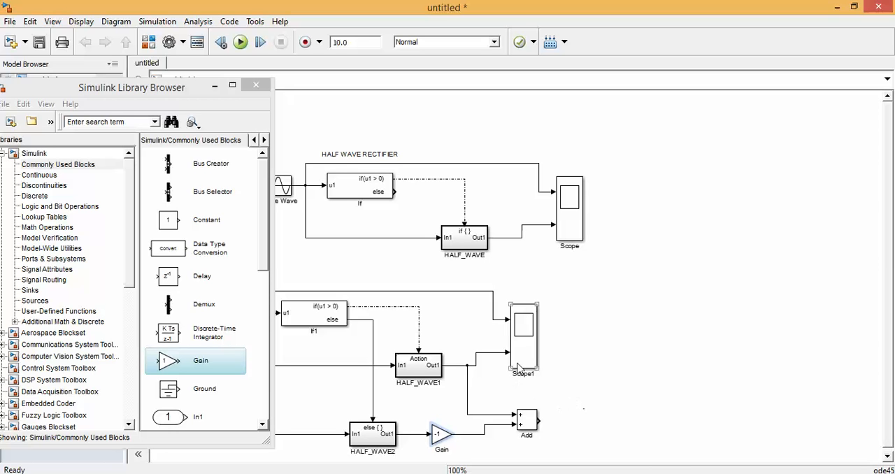
# Move Scope1 further right, clear of the Add block, and set its number of axes to 3.
pyautogui.moveTo(532, 361); pyautogui.dragTo(654, 358)
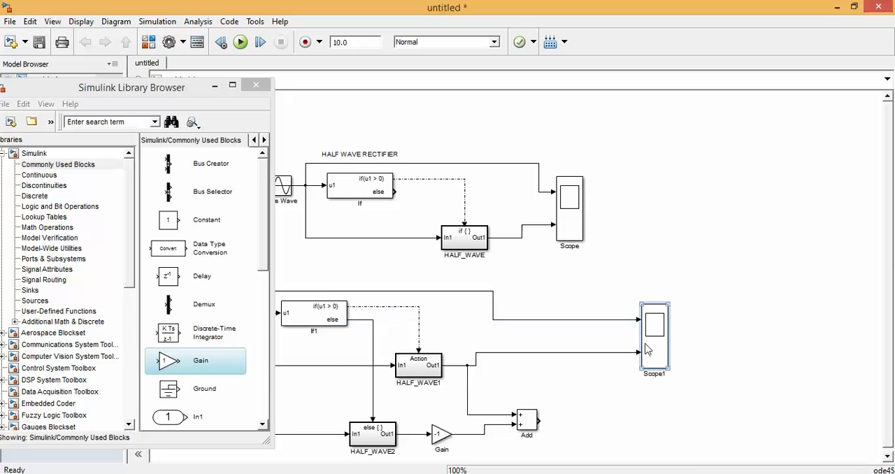
pyautogui.doubleClick(645, 345)
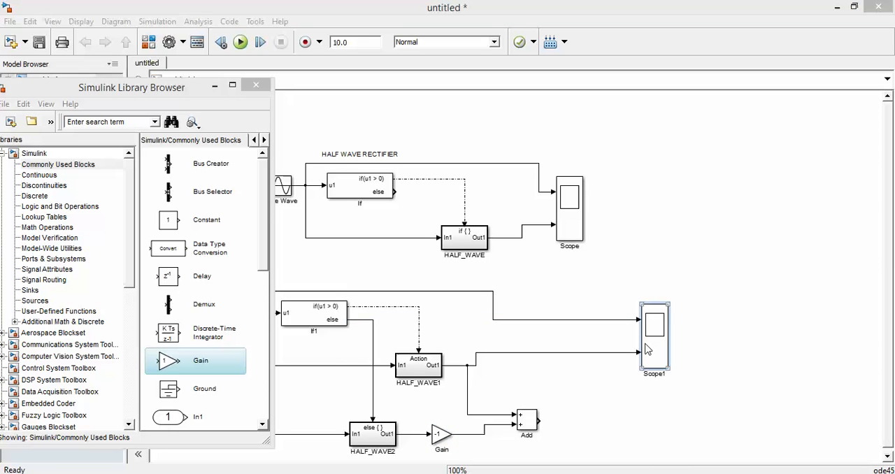
pyautogui.click(214, 85)
pyautogui.click(145, 246)
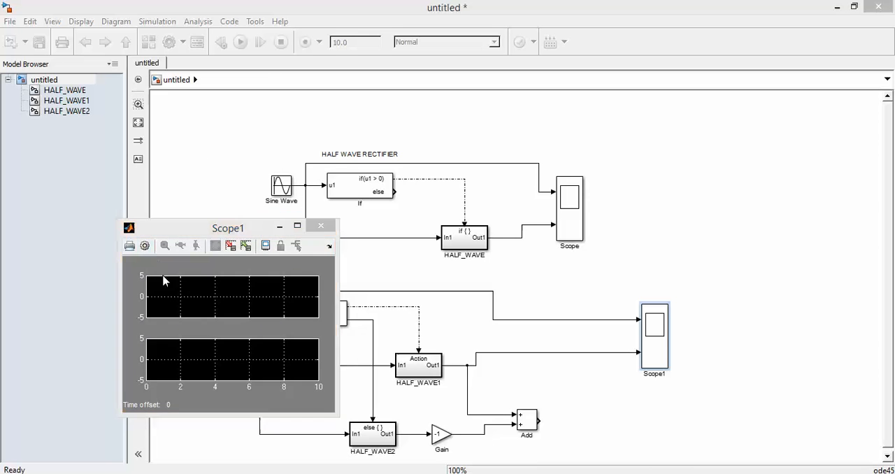
pyautogui.click(211, 305)
pyautogui.press('BackSpace')
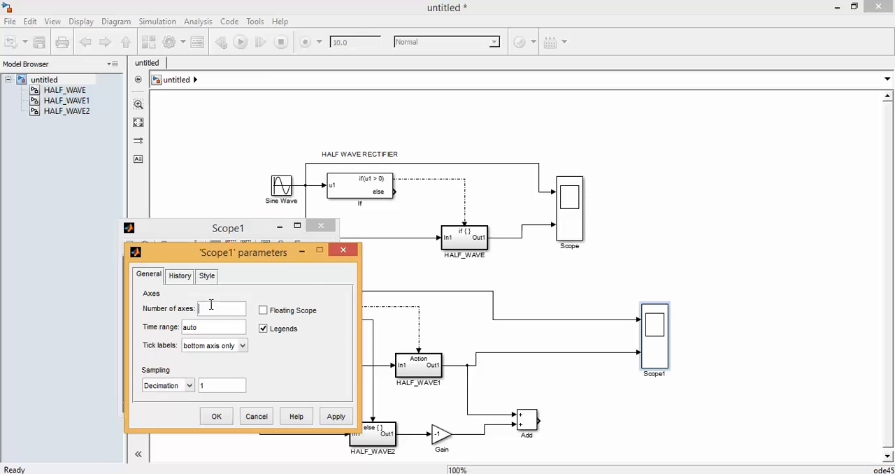
pyautogui.write('3')
pyautogui.click(217, 417)
# Wire the Add block's output to Scope1's third input and rename the Add block as FULLWAVE.
pyautogui.moveTo(538, 421); pyautogui.dragTo(638, 357)
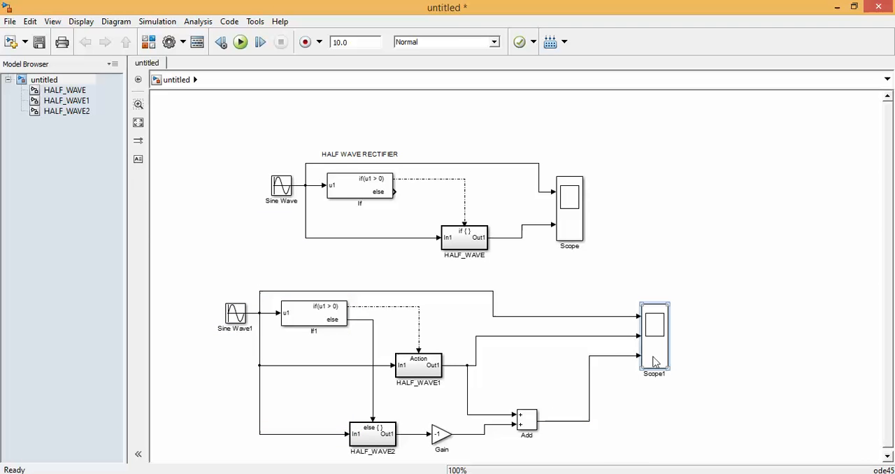
pyautogui.click(531, 430)
pyautogui.click(536, 435)
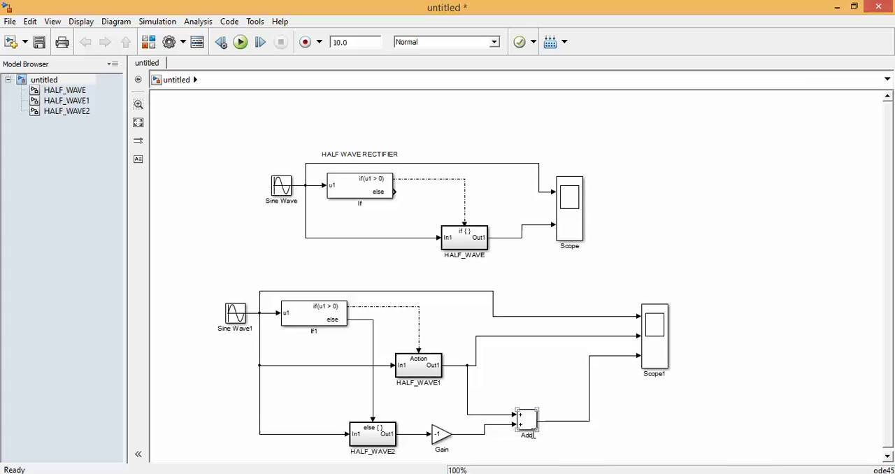
pyautogui.press('BackSpace')
pyautogui.press('BackSpace')
pyautogui.press('BackSpace')
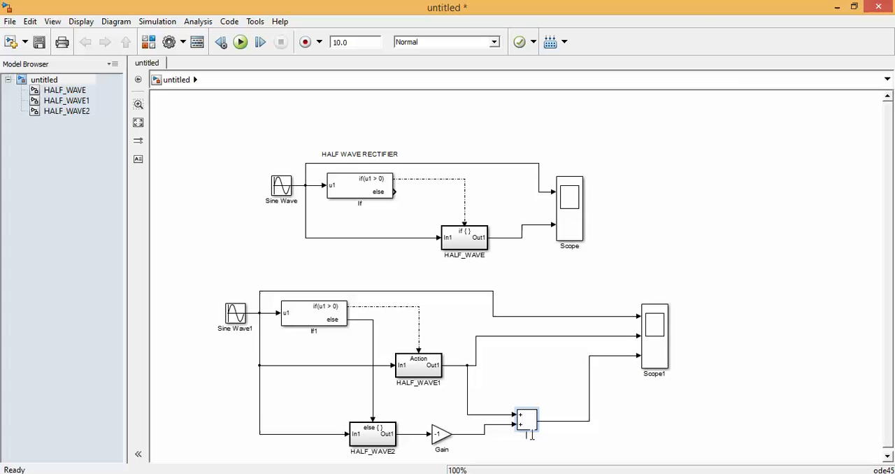
pyautogui.write('FULLWAVE')
pyautogui.click(655, 432)
# Shift the whole half-wave circuit up and left, and add the annotation FULLWAVE RECTIFIER above the lower circuit.
pyautogui.moveTo(598, 259); pyautogui.dragTo(262, 127)
pyautogui.moveTo(355, 184); pyautogui.dragTo(299, 135)
pyautogui.doubleClick(264, 260)
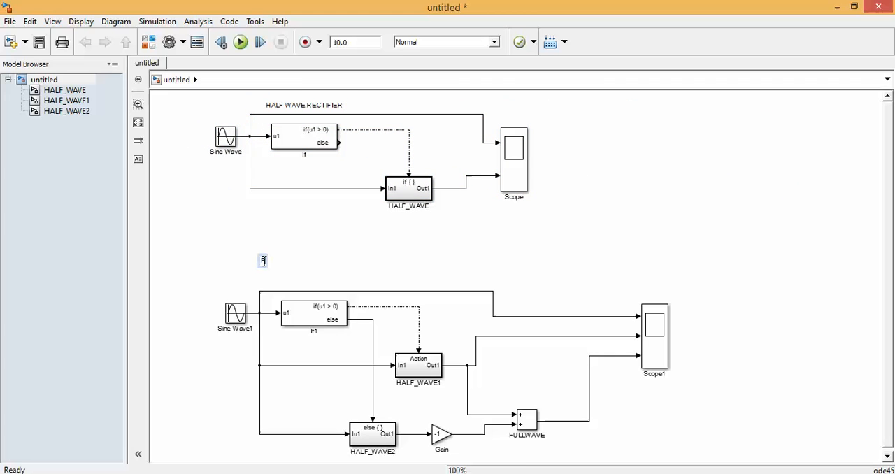
pyautogui.write('FULLWAVE')
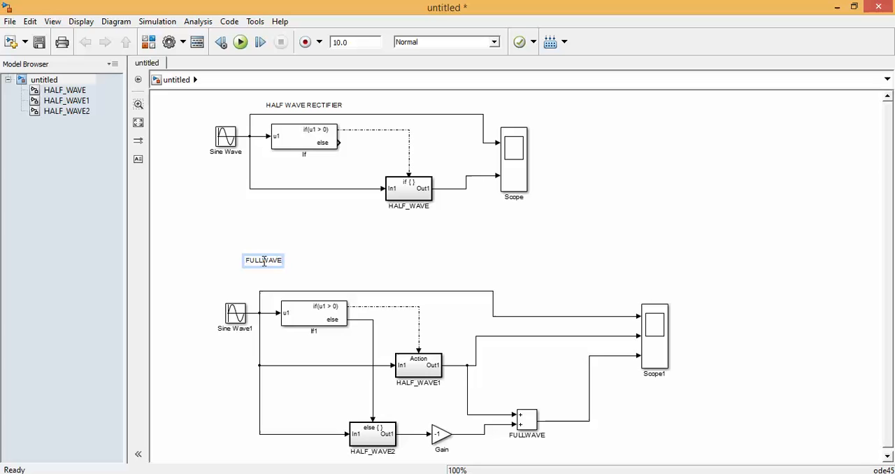
pyautogui.write(' RECT')
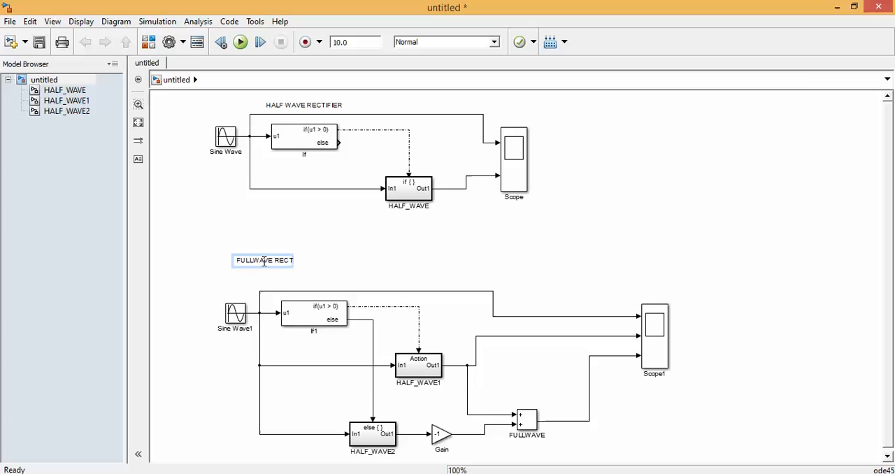
pyautogui.write('IFIER')
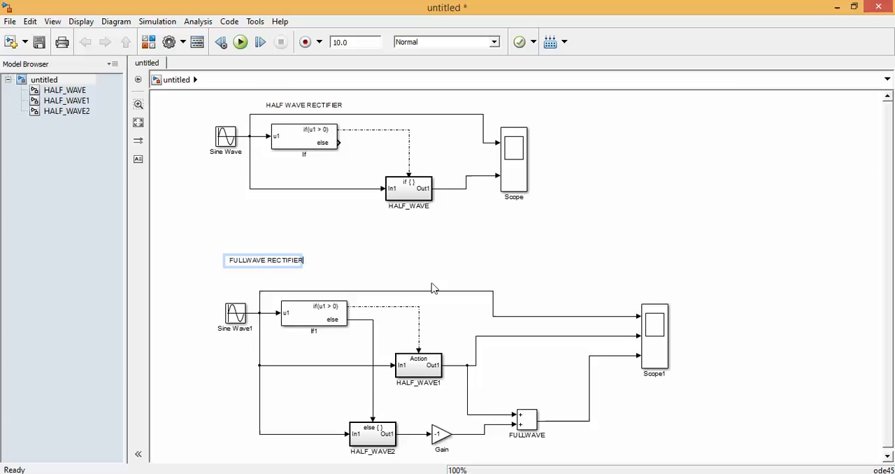
pyautogui.click(514, 259)
# Run the simulation and examine the Sine Wave1, HALF_WAVE1 and FULLWAVE waveforms in a maximized Scope1 window.
pyautogui.click(242, 45)
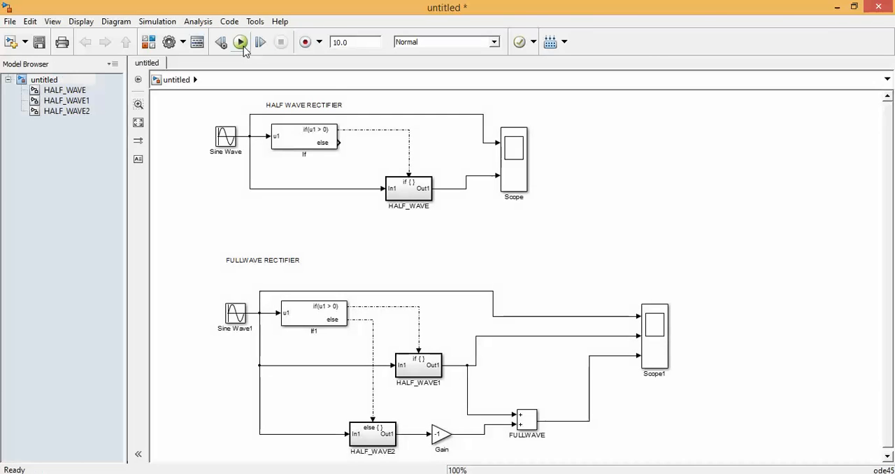
pyautogui.doubleClick(658, 344)
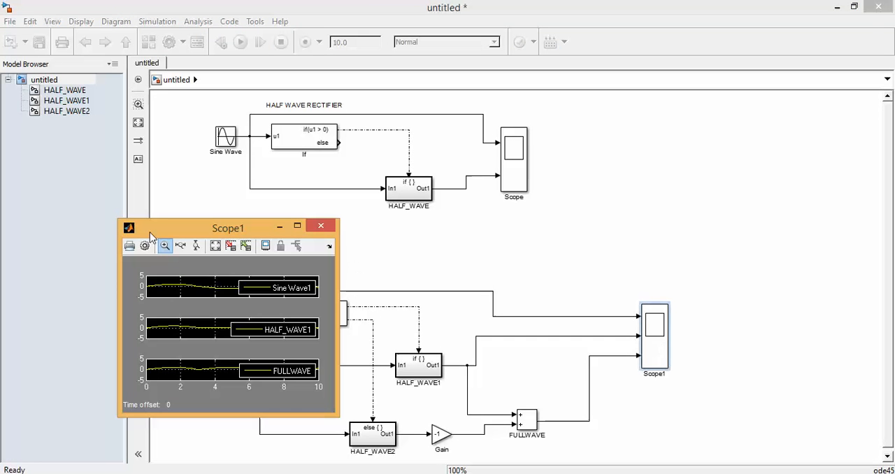
pyautogui.click(297, 226)
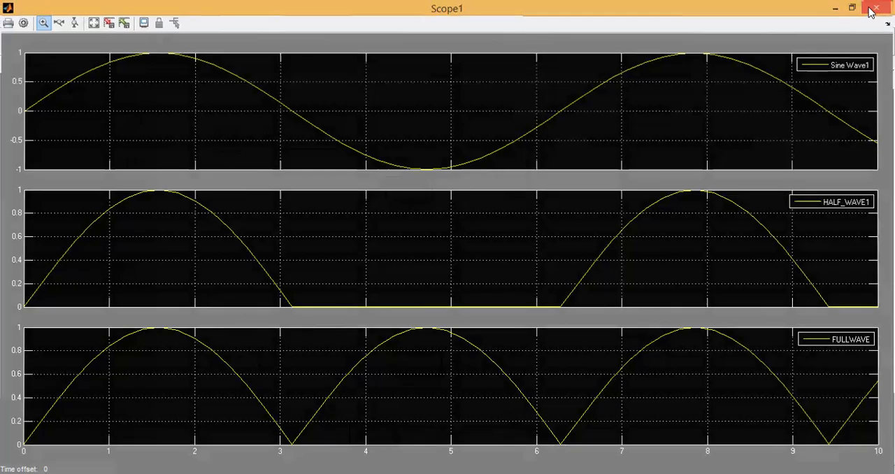
pyautogui.click(871, 12)
pyautogui.click(589, 317)
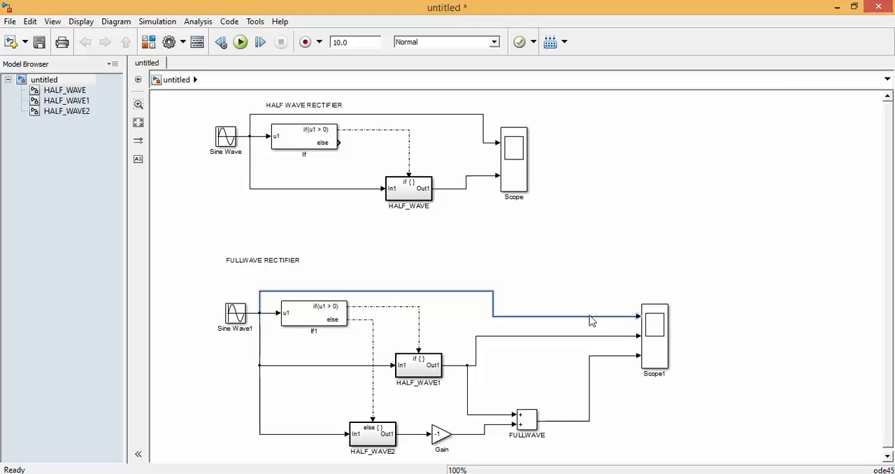
pyautogui.click(588, 235)
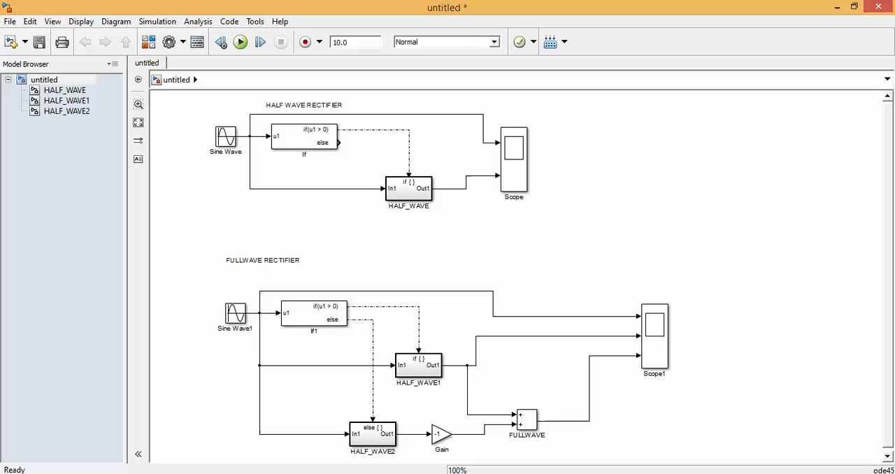
pyautogui.hotkey('alt', 'Tab')
pyautogui.click(281, 23)
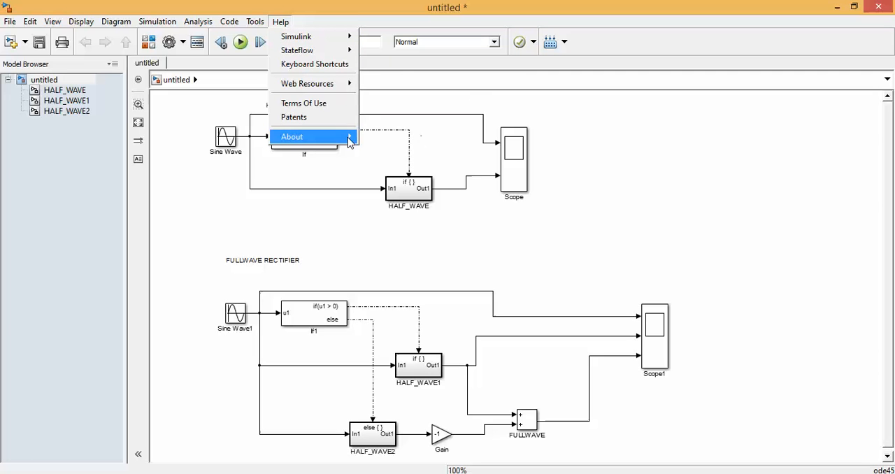
pyautogui.click(707, 161)
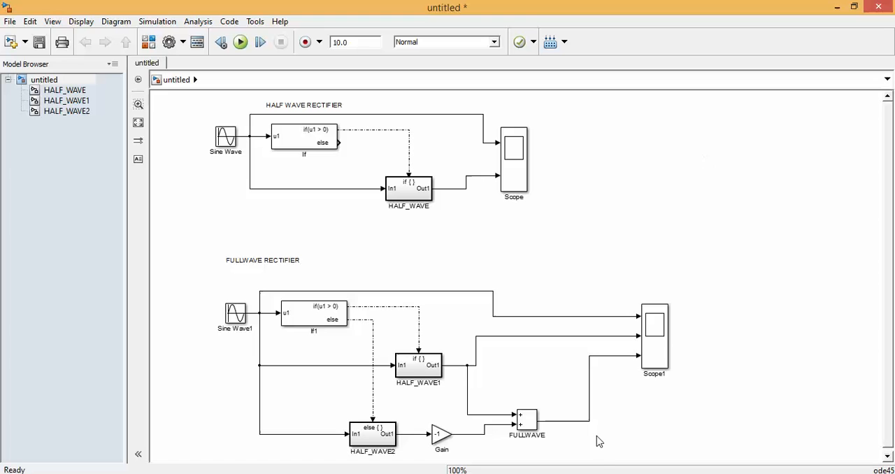